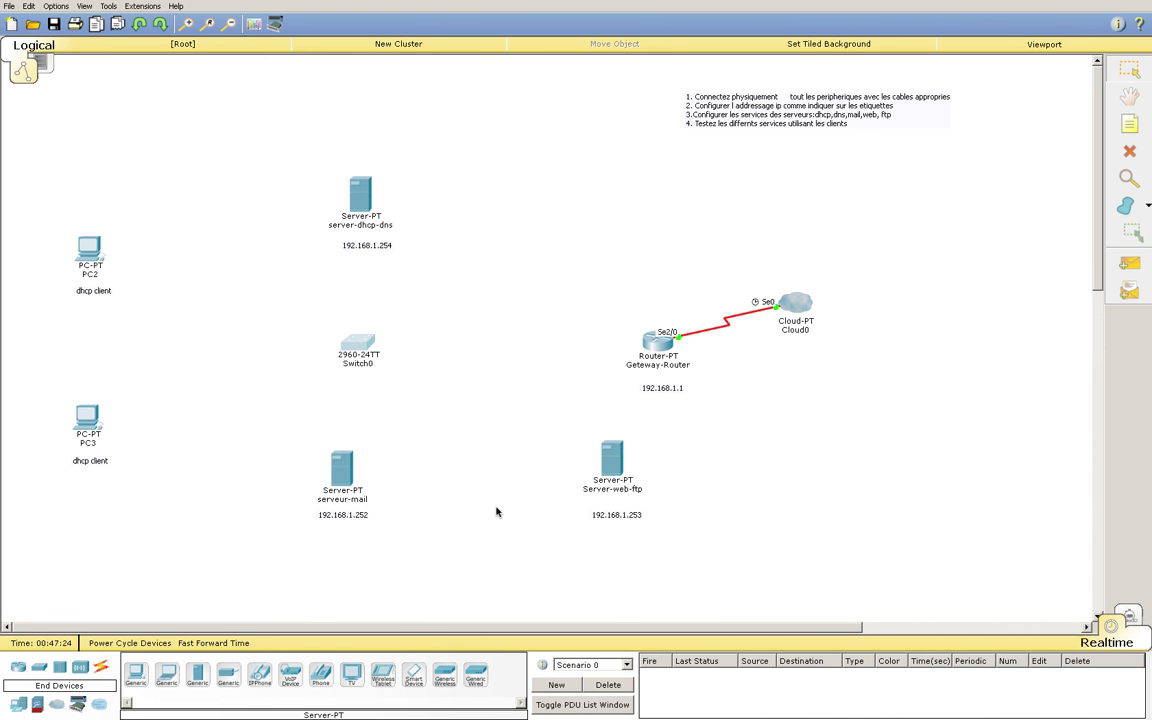
# Step: Connect FastEthernet0/1 of Switch0 to FastEthernet0 of server-dhcp-dns with a copper straight-through cable
pyautogui.click(102, 669)
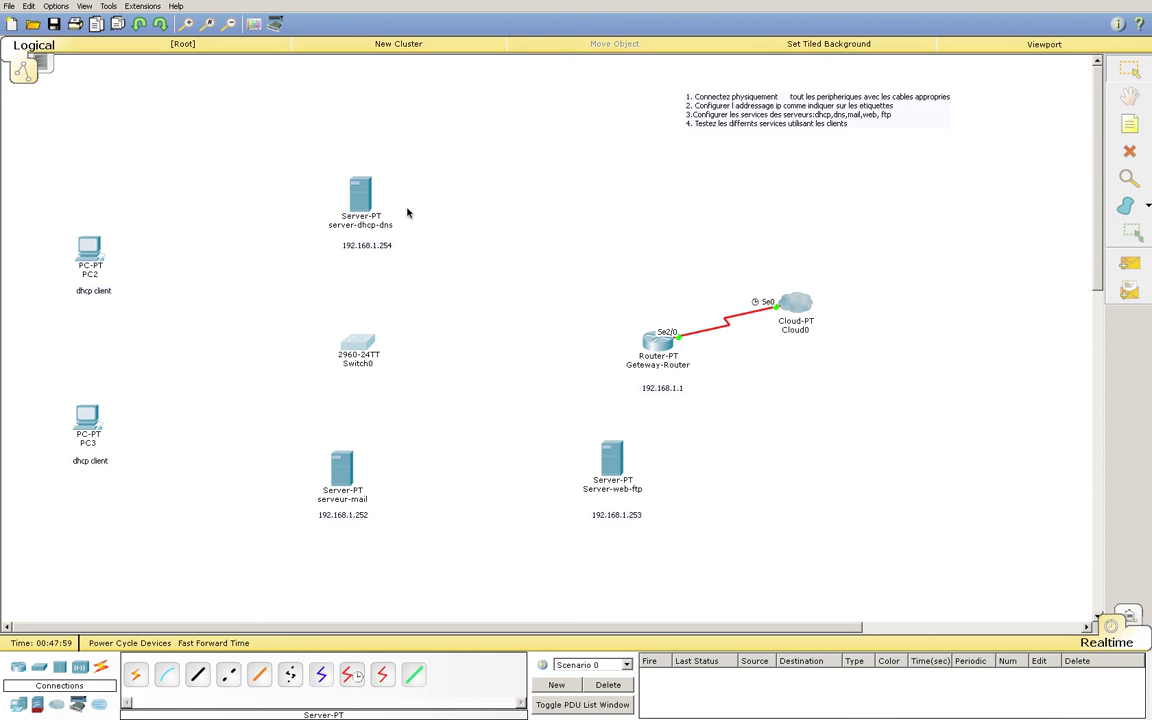
pyautogui.moveTo(378, 206)
pyautogui.click(197, 675)
pyautogui.click(358, 343)
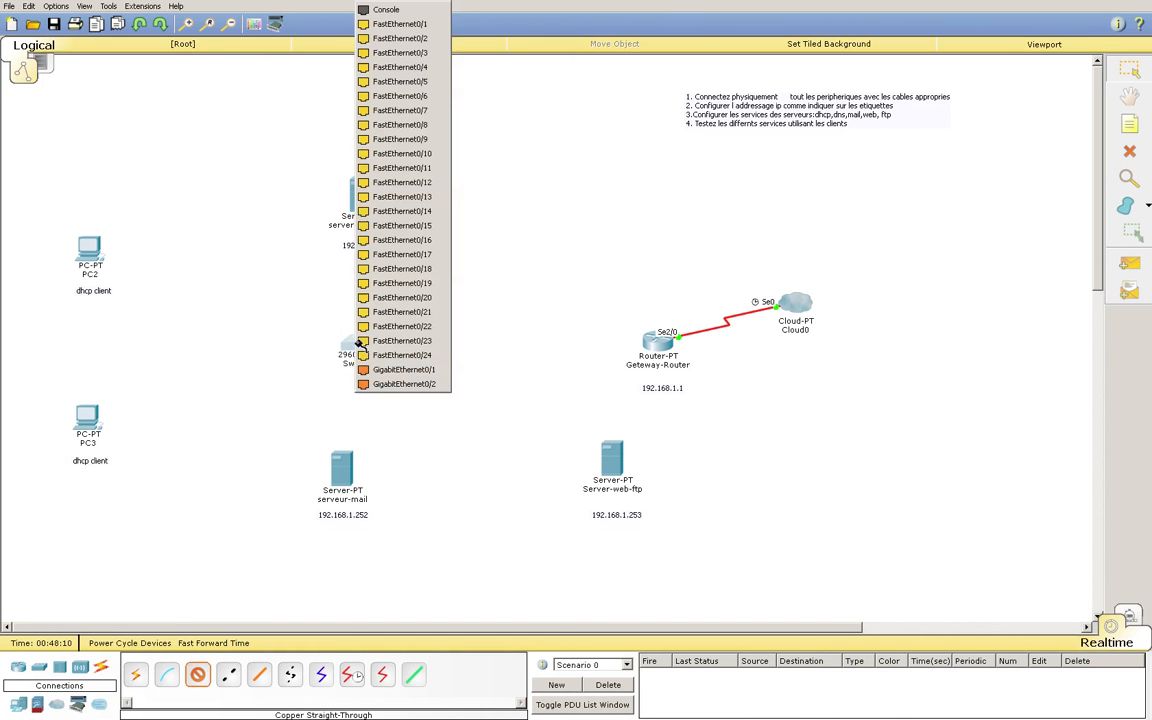
pyautogui.click(402, 23)
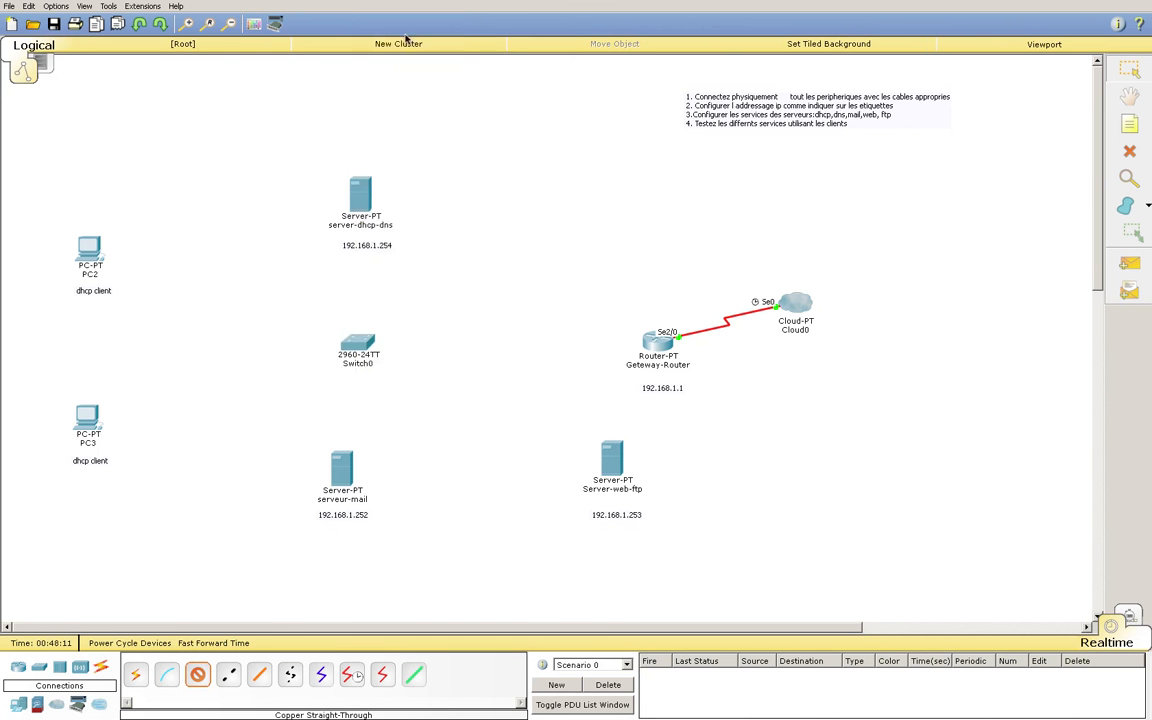
pyautogui.click(360, 197)
pyautogui.click(395, 199)
# Step: Connect FastEthernet0/2 of Switch0 to FastEthernet0 of PC2 with a copper straight-through cable
pyautogui.click(197, 675)
pyautogui.click(359, 345)
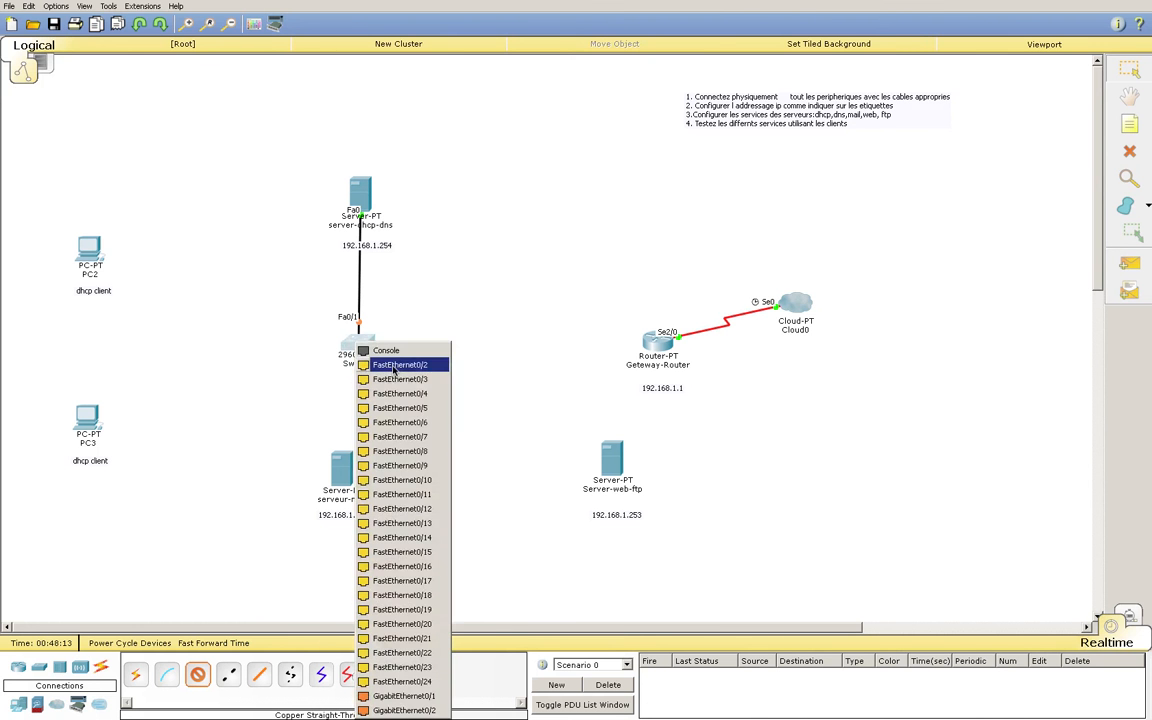
pyautogui.click(392, 366)
pyautogui.click(89, 249)
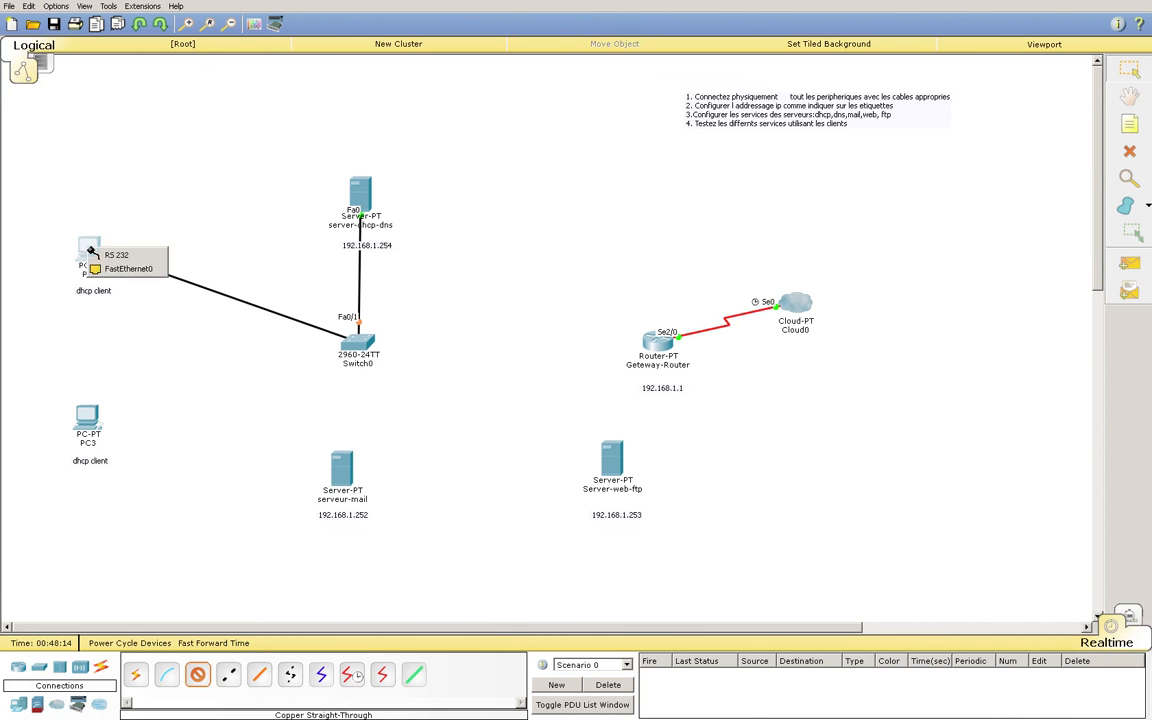
pyautogui.click(120, 270)
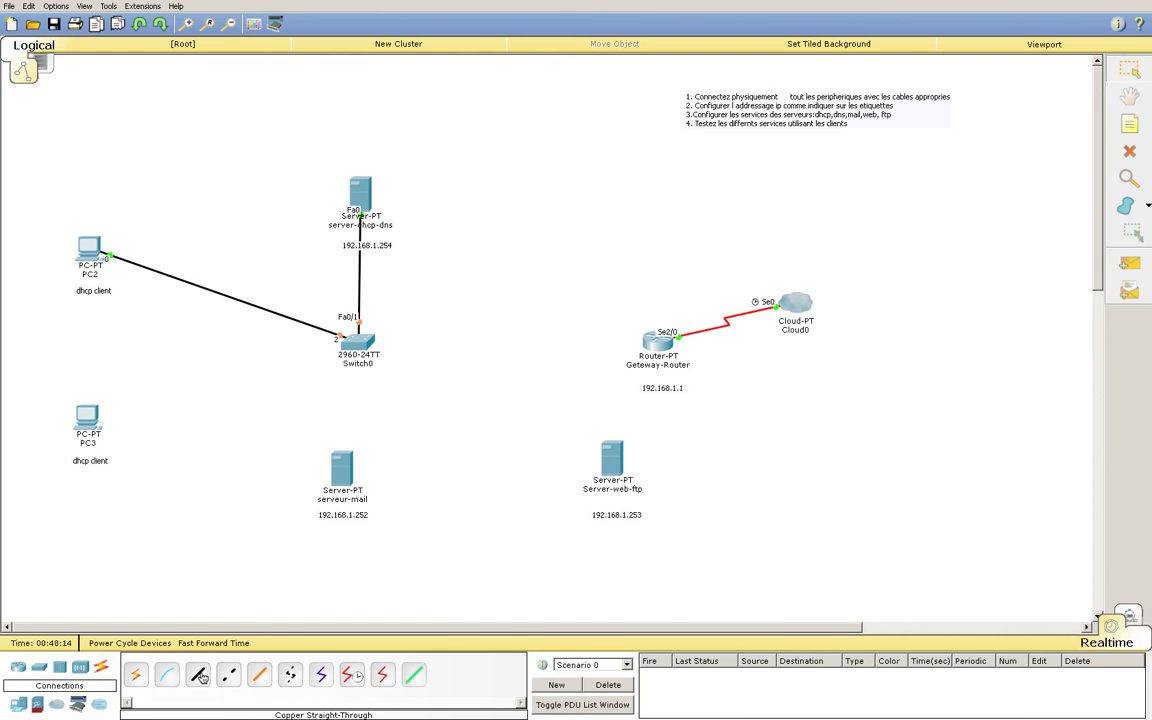
# Step: Run a copper straight-through cable from FastEthernet0/3 of Switch0 to FastEthernet0 of PC3
pyautogui.click(352, 347)
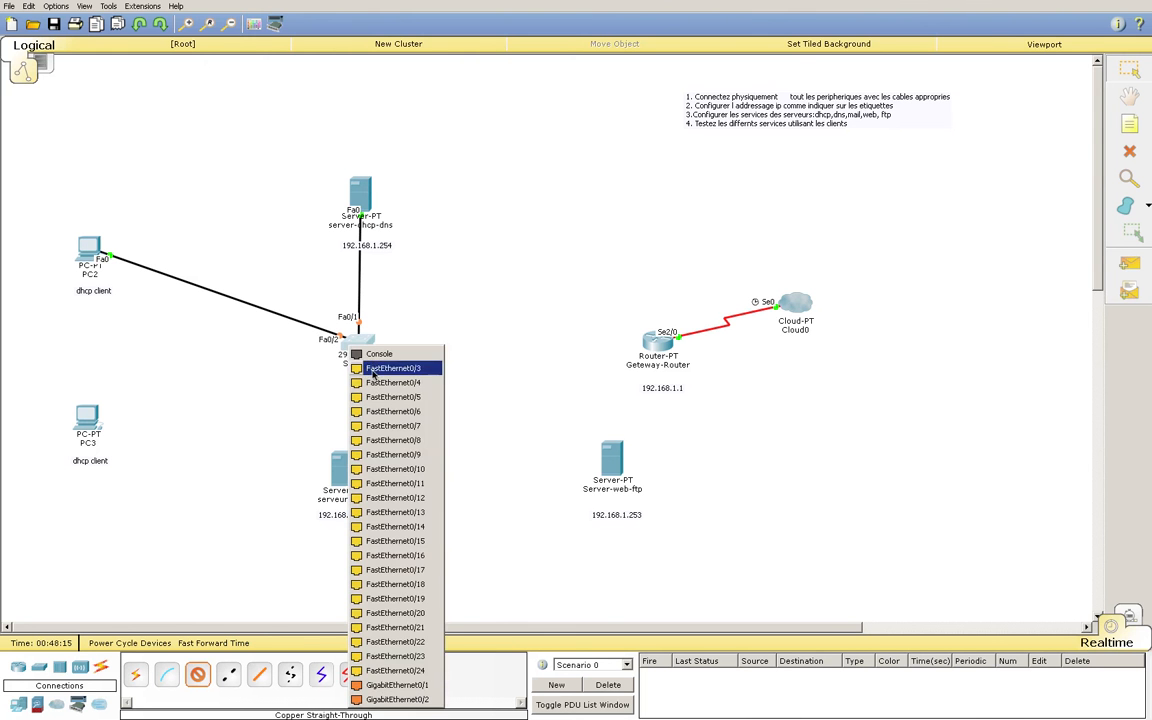
pyautogui.click(370, 381)
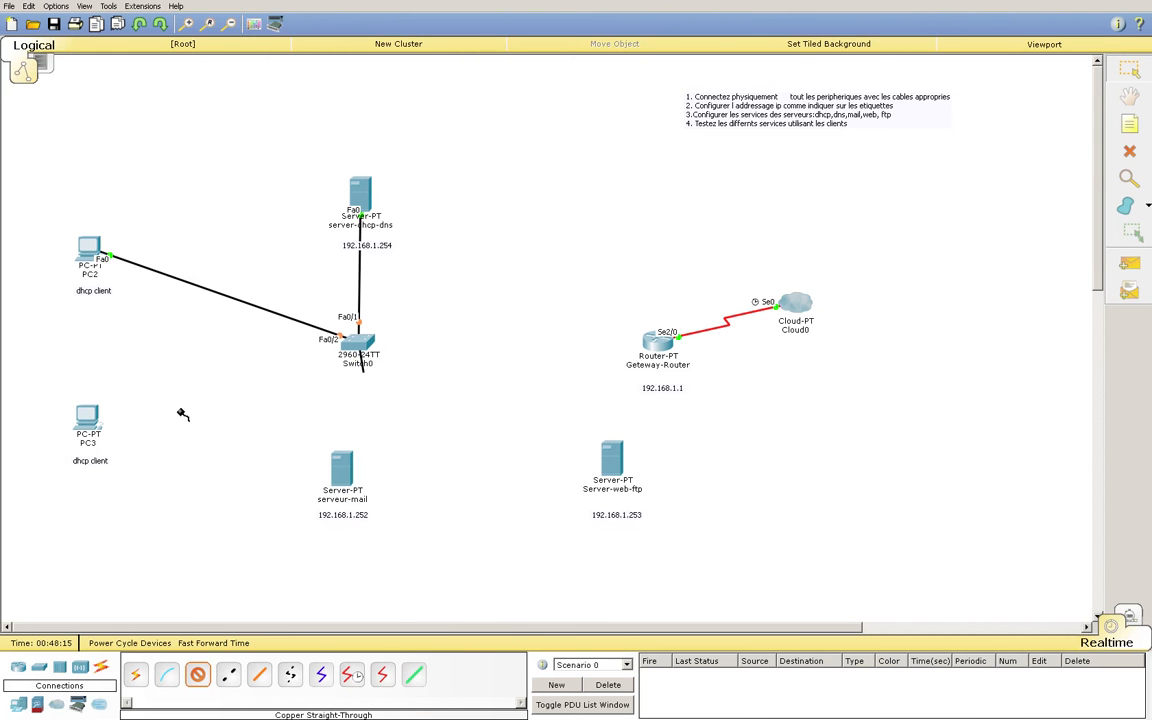
pyautogui.click(88, 414)
pyautogui.click(114, 440)
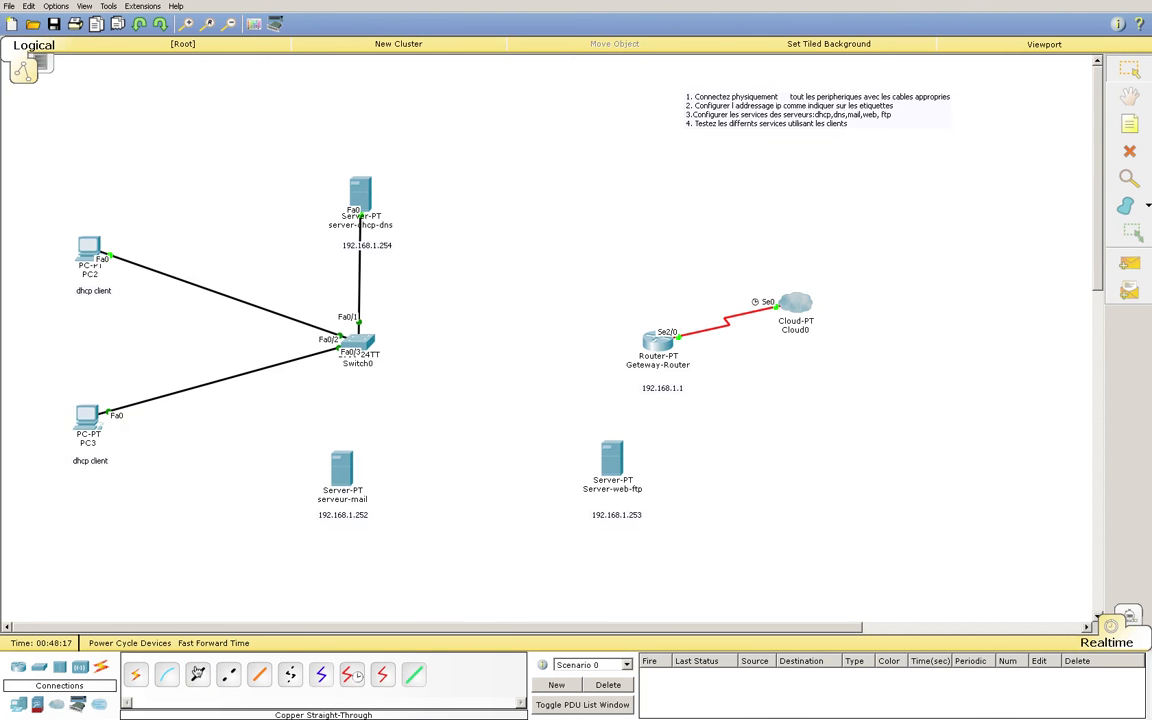
# Step: Connect FastEthernet0/4 of Switch0 to FastEthernet0 of serveur-mail with a copper straight-through cable
pyautogui.click(357, 343)
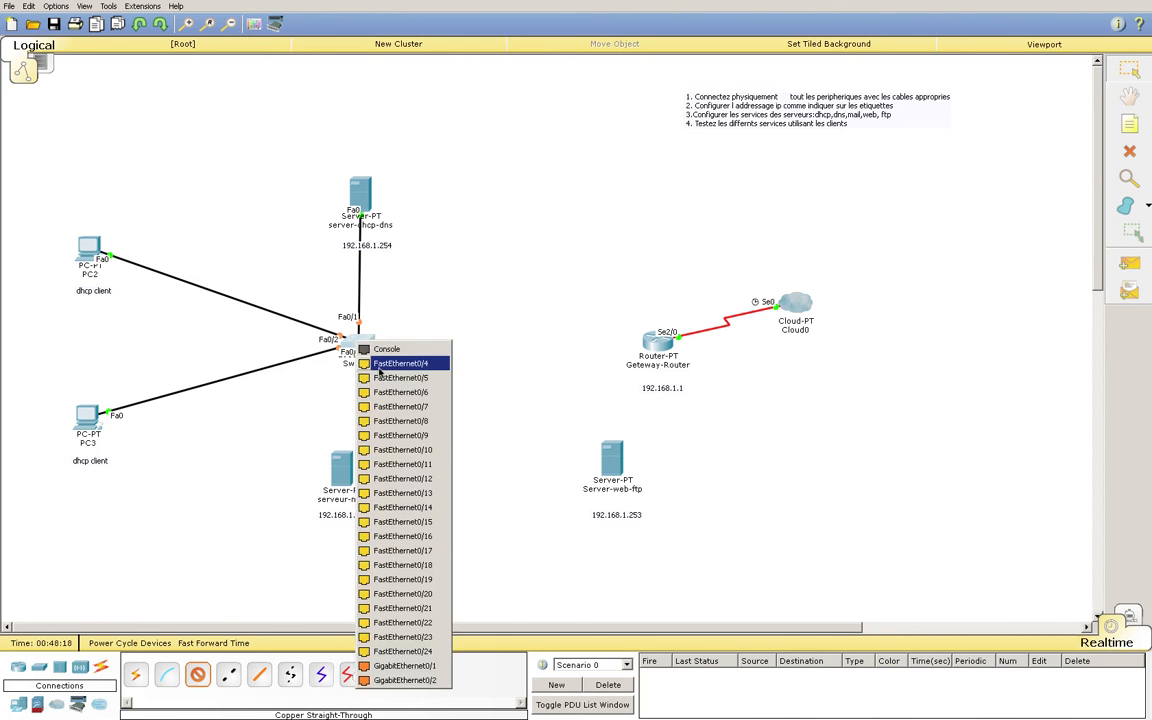
pyautogui.click(385, 360)
pyautogui.click(344, 464)
pyautogui.click(386, 470)
# Step: Connect FastEthernet0/5 of Switch0 to FastEthernet0 of Server-web-ftp with a copper straight-through cable
pyautogui.click(199, 676)
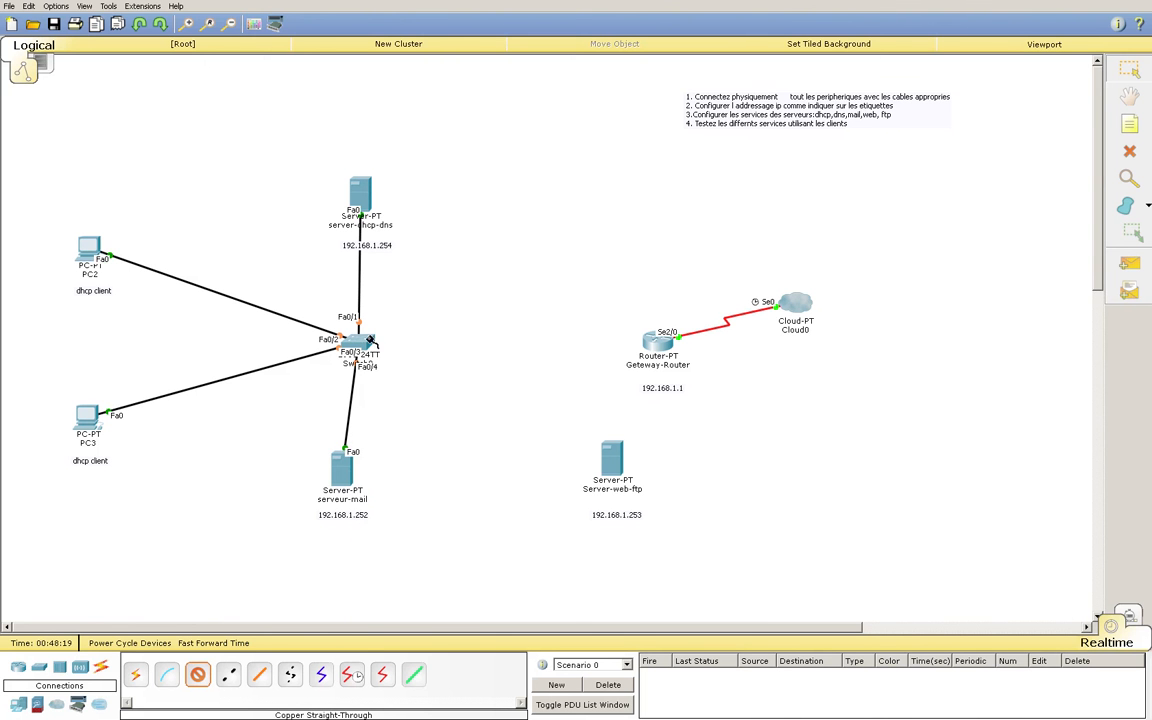
pyautogui.click(358, 342)
pyautogui.click(393, 363)
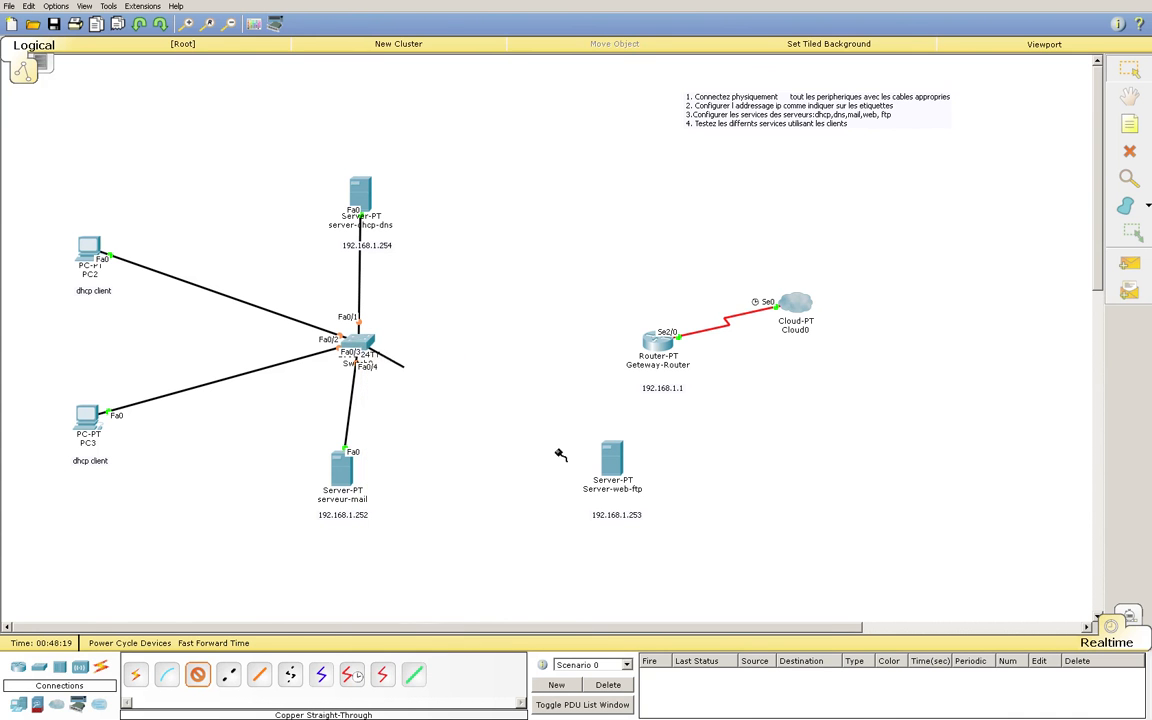
pyautogui.click(614, 463)
pyautogui.click(640, 467)
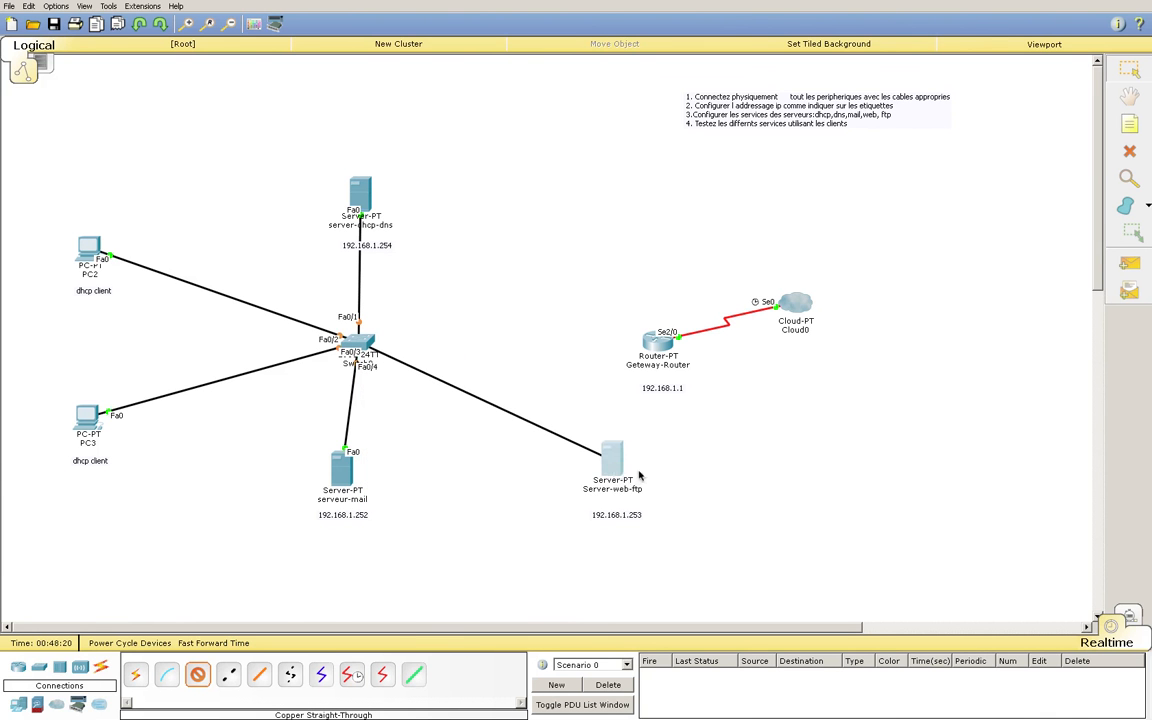
# Step: Connect FastEthernet0/6 of Switch0 to FastEthernet0/0 of Geteway-Router with a copper straight-through cable
pyautogui.click(199, 676)
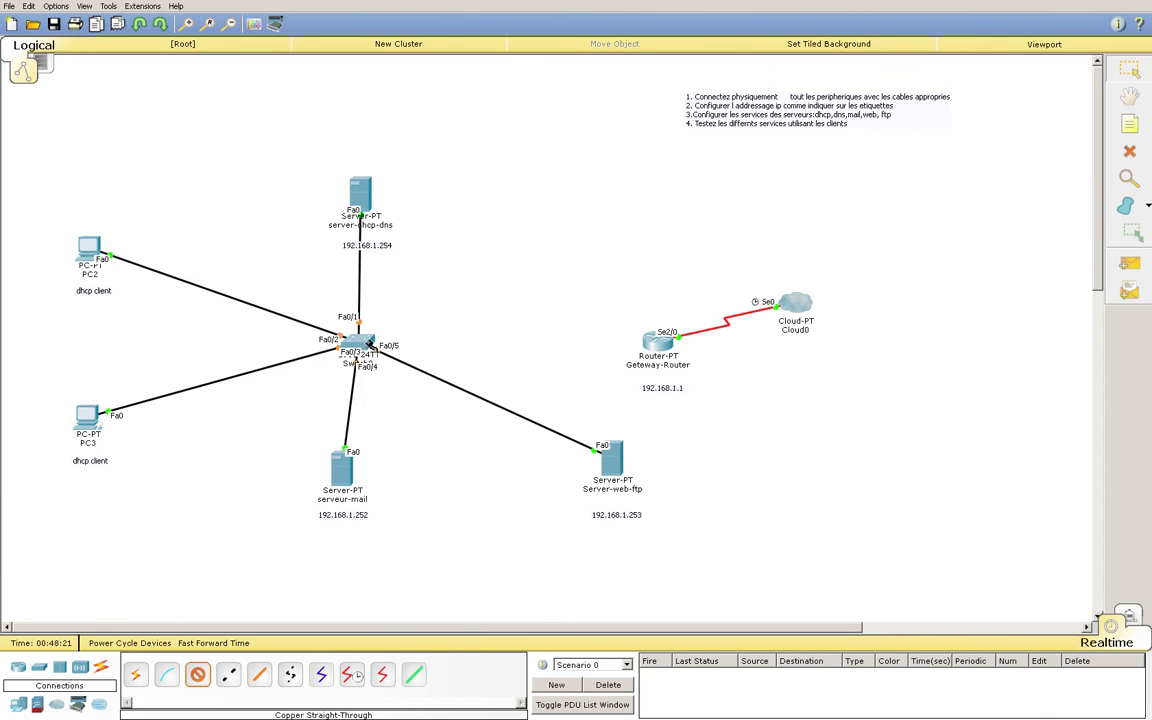
pyautogui.click(367, 343)
pyautogui.click(408, 363)
pyautogui.click(648, 341)
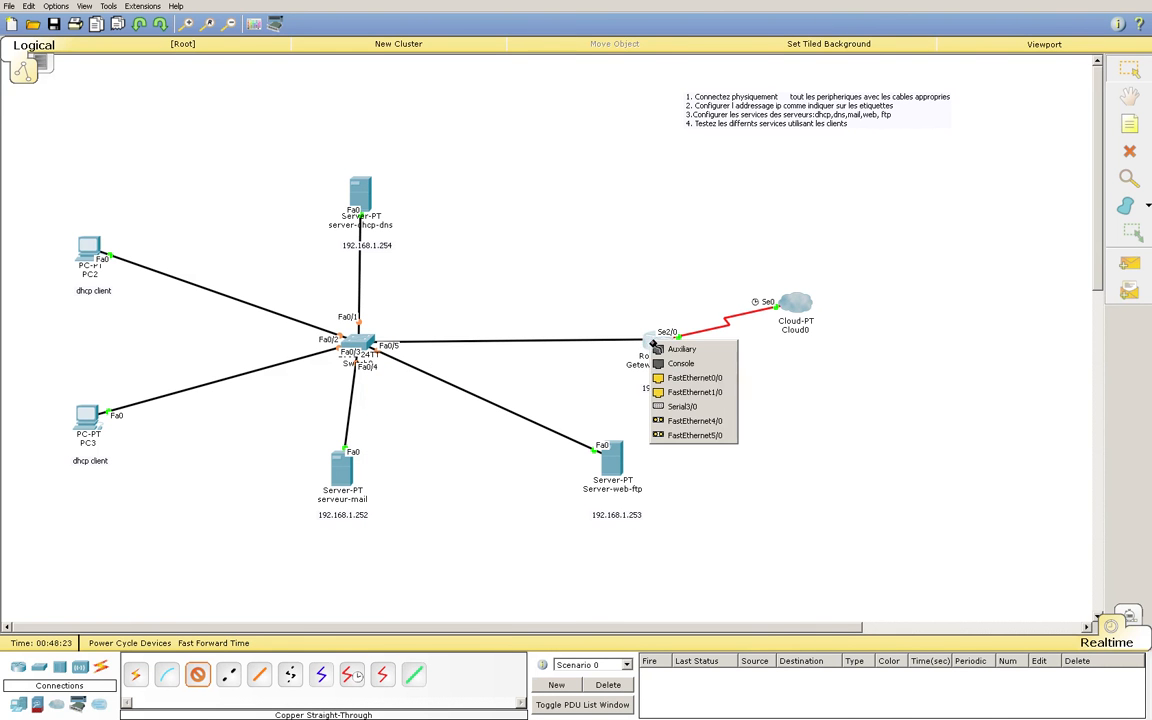
pyautogui.click(674, 379)
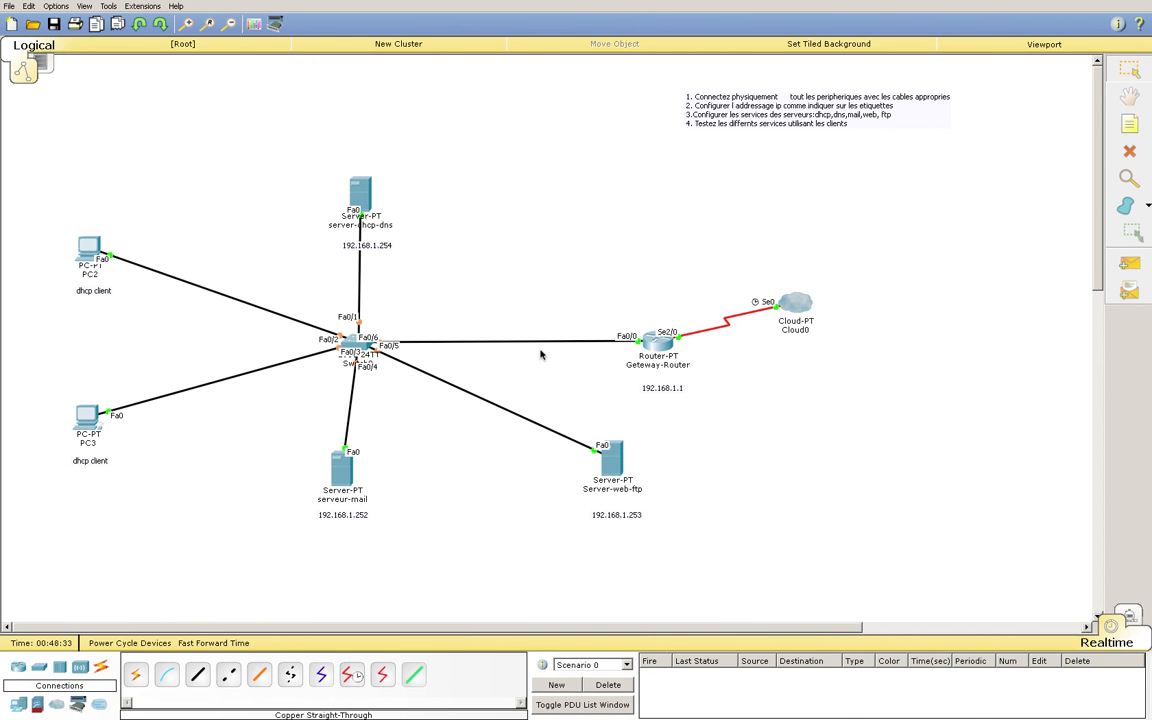
# Step: Check the IP address, subnet mask and port status of FastEthernet0/0 on Geteway-Router
pyautogui.click(656, 347)
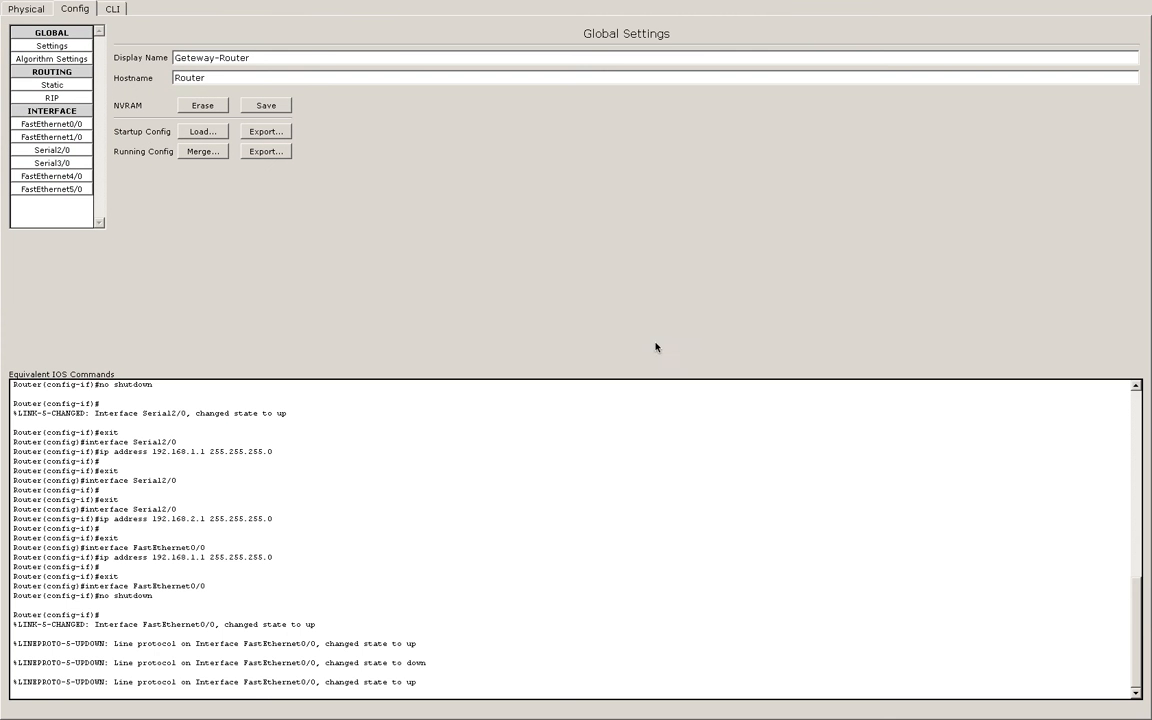
pyautogui.click(27, 122)
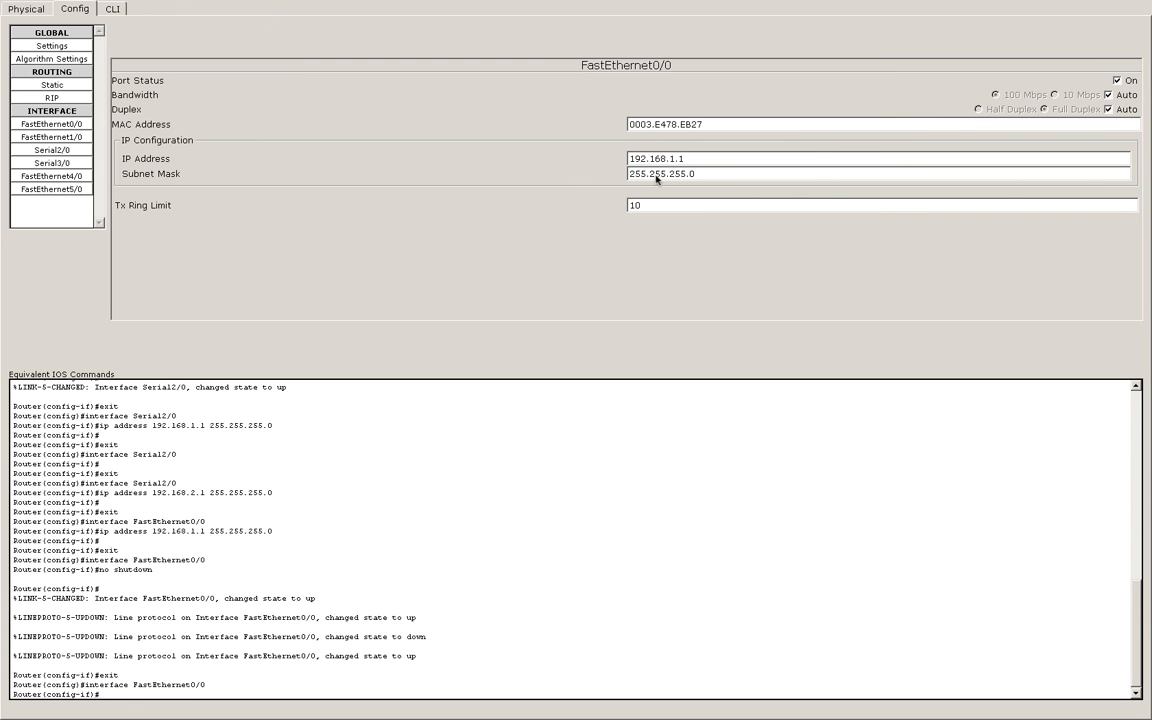
pyautogui.click(9, 22)
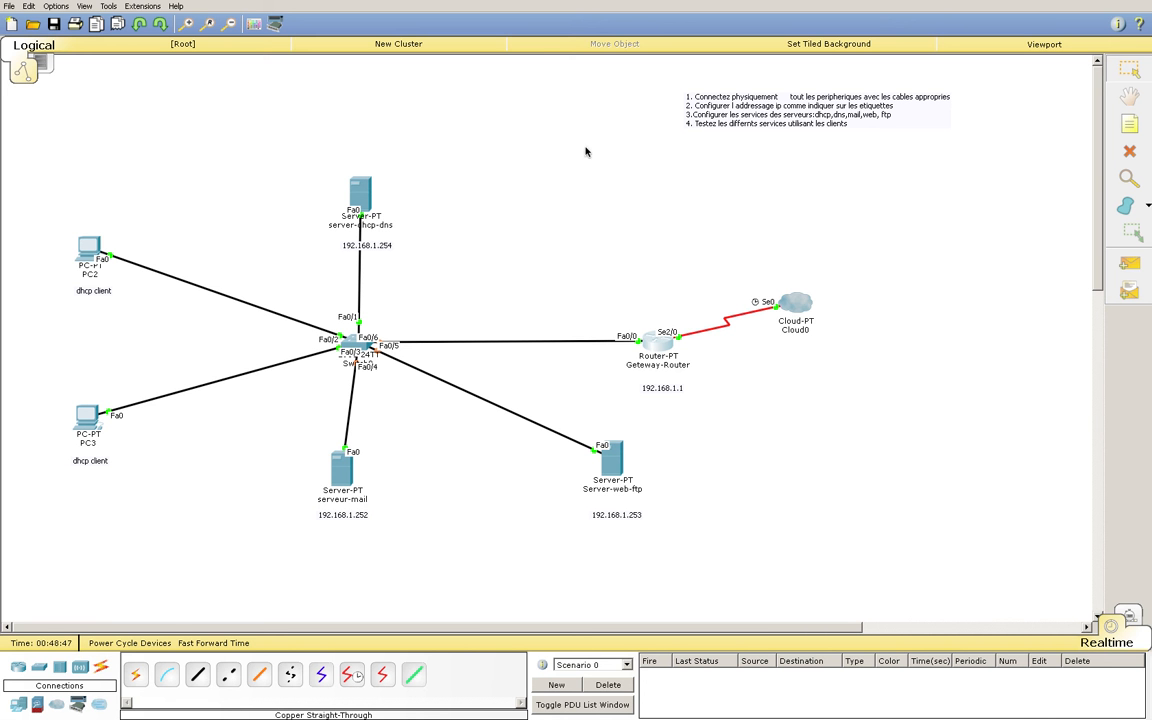
# Step: Set the static gateway of server-dhcp-dns to 192.168.1.1 and its DNS server to 192.168.1.254
pyautogui.click(362, 192)
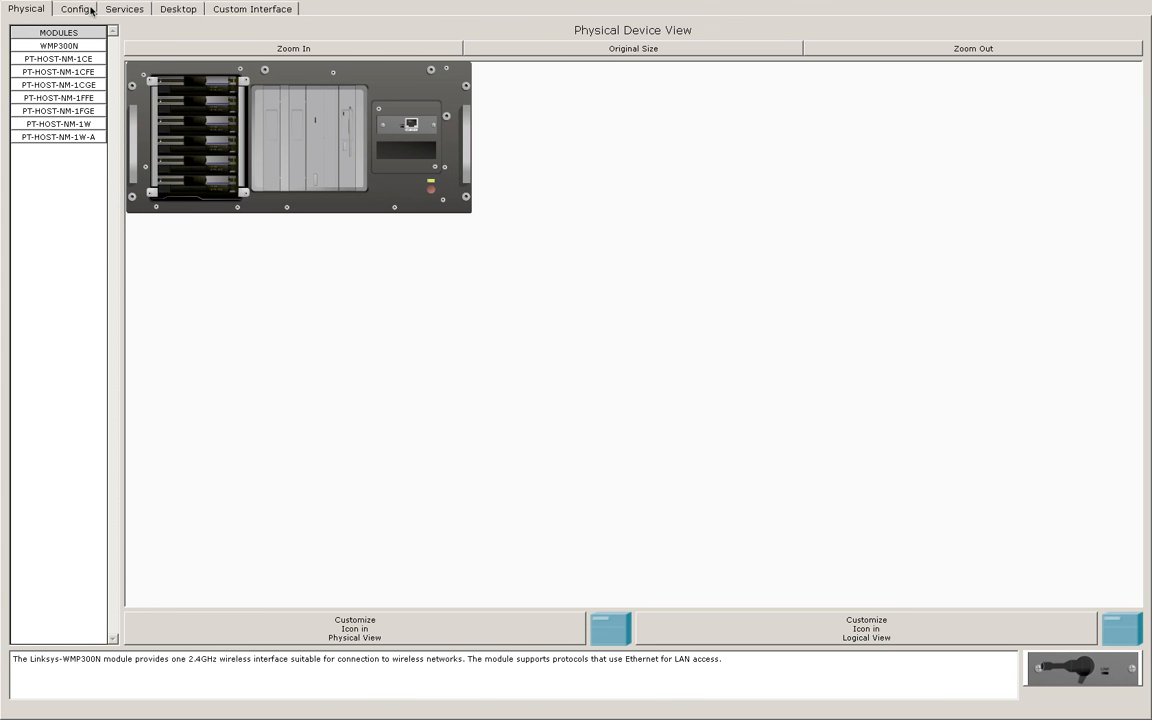
pyautogui.click(110, 9)
pyautogui.click(73, 10)
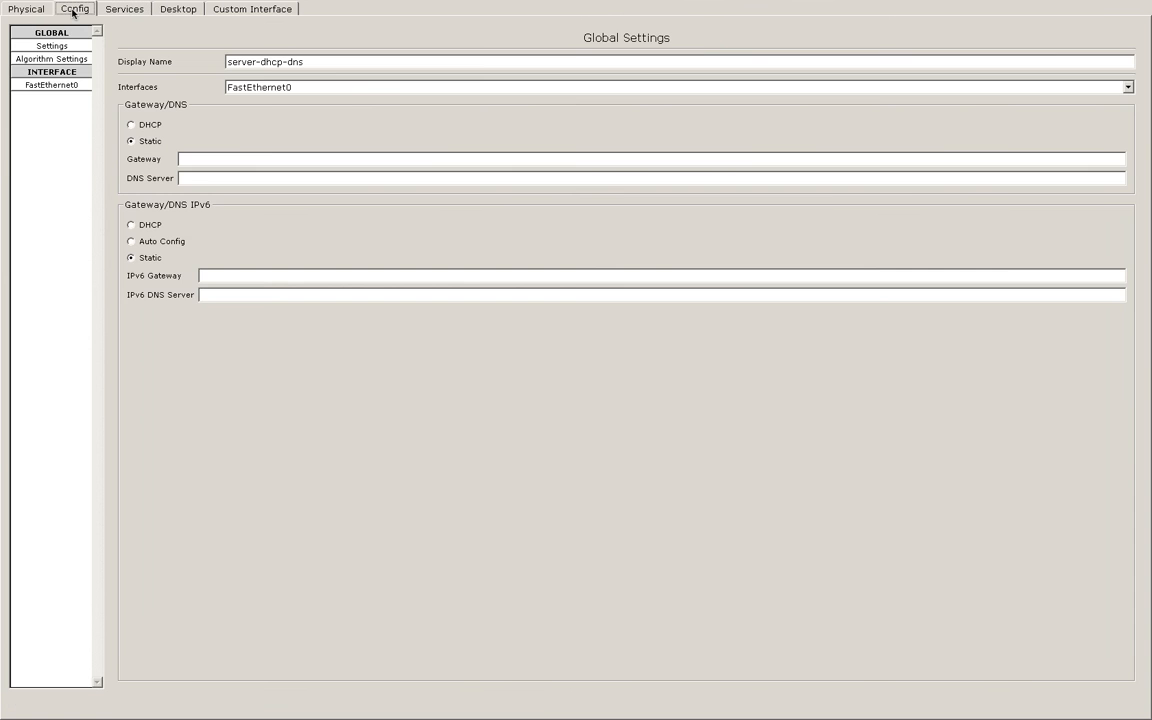
pyautogui.click(258, 159)
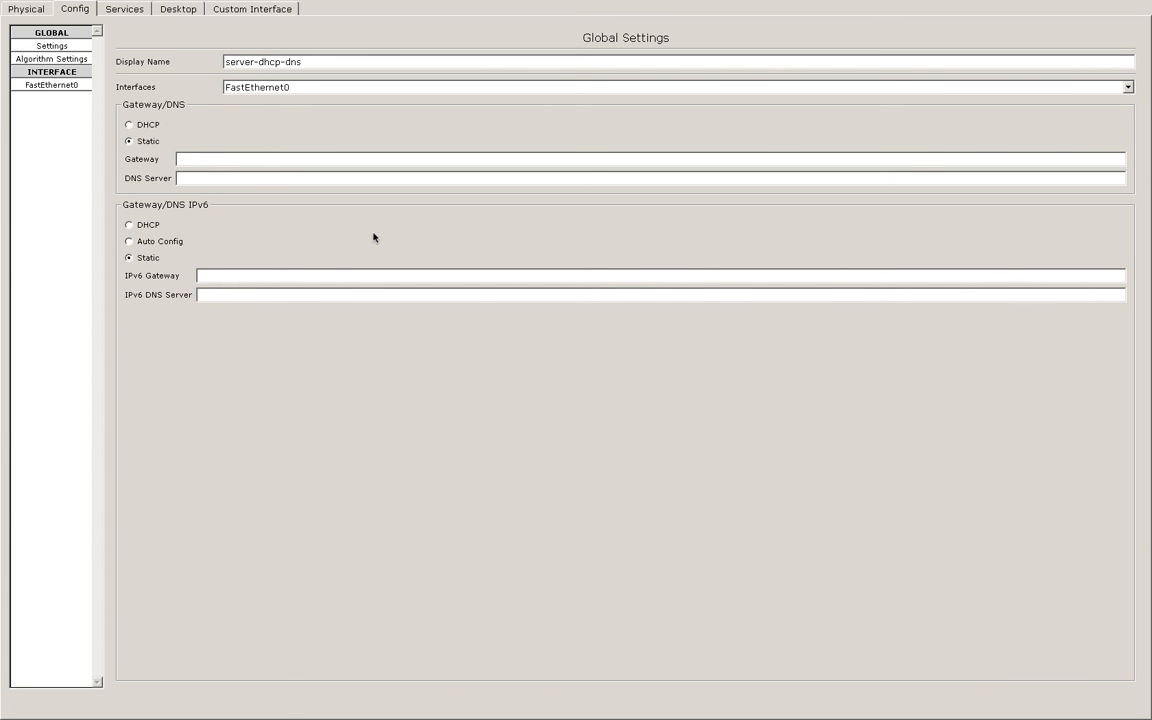
pyautogui.write('192.168.1.1')
pyautogui.press('Tab')
pyautogui.write('192.168.1.254')
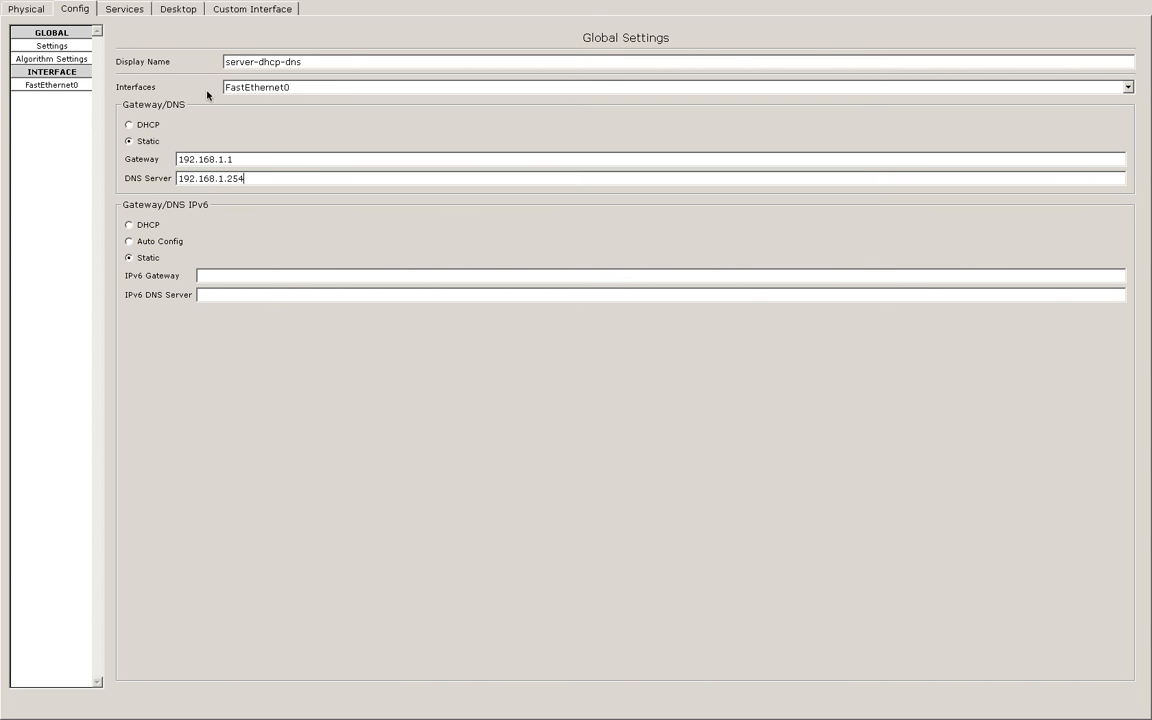
# Step: Give FastEthernet0 of server-dhcp-dns the static IP address 192.168.1.254 with the default subnet mask, and close its configuration
pyautogui.click(69, 87)
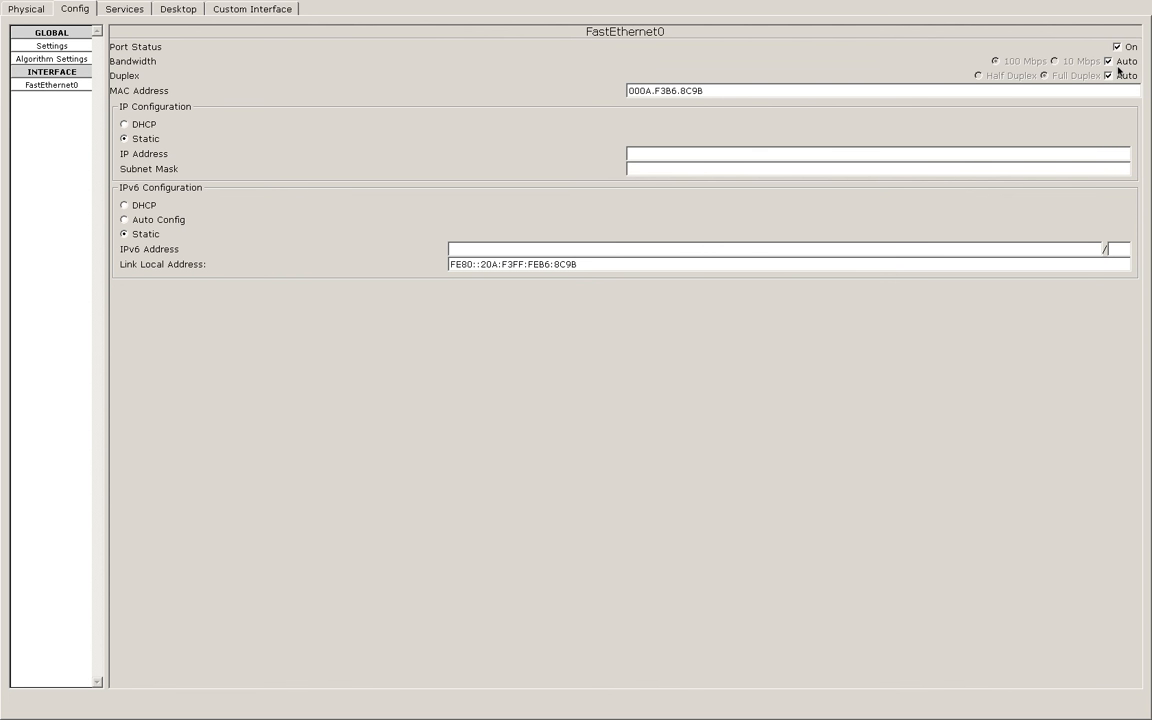
pyautogui.click(711, 154)
pyautogui.write('192.168.1.254')
pyautogui.click(707, 169)
pyautogui.moveTo(132, 5)
pyautogui.click(9, 28)
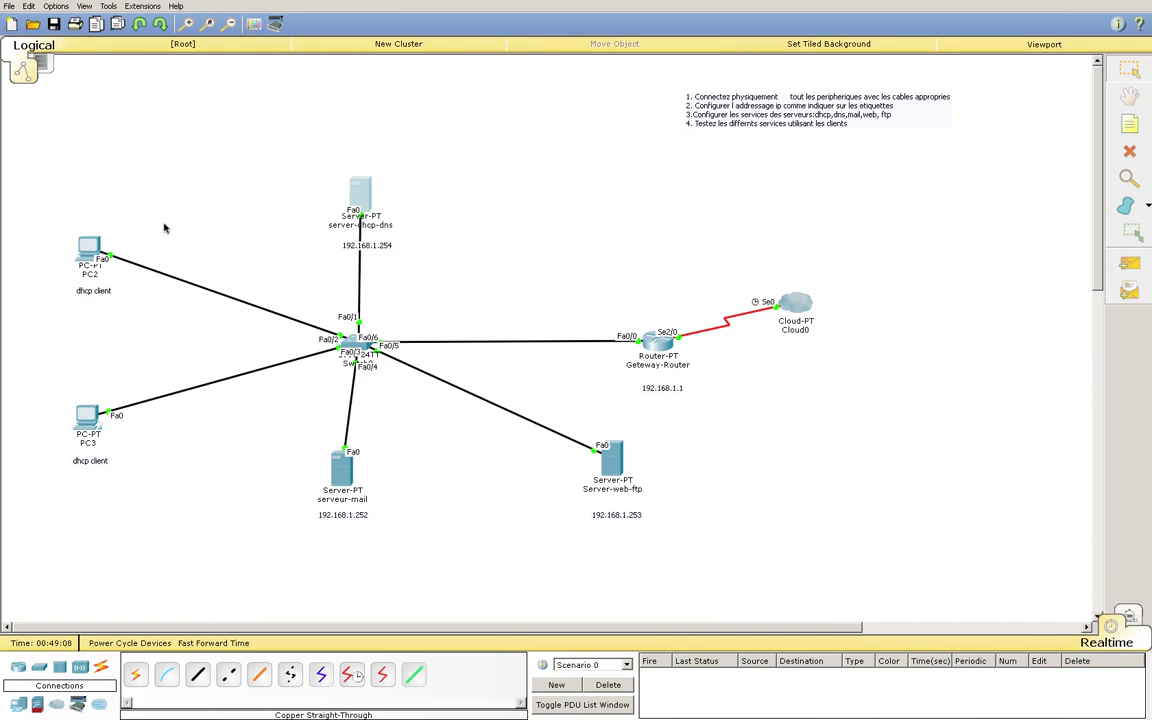
# Step: Set the static gateway of serveur-mail to 192.168.1.1 and its DNS server to 192.168.1.254
pyautogui.click(342, 465)
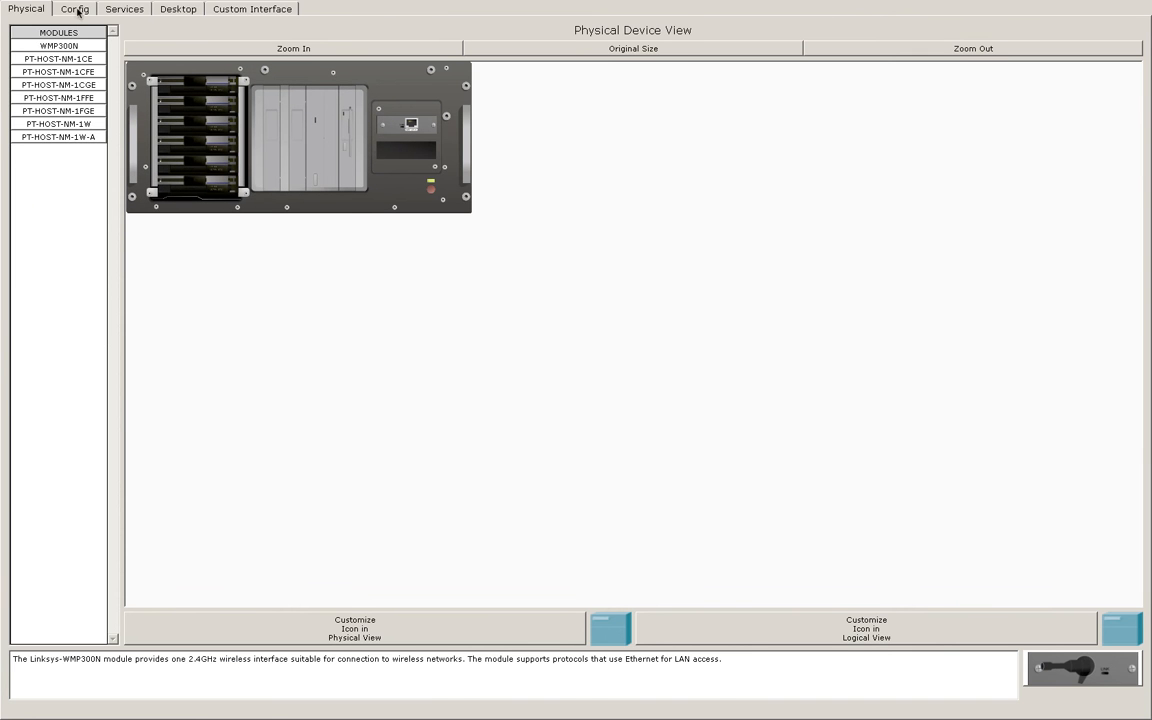
pyautogui.click(70, 11)
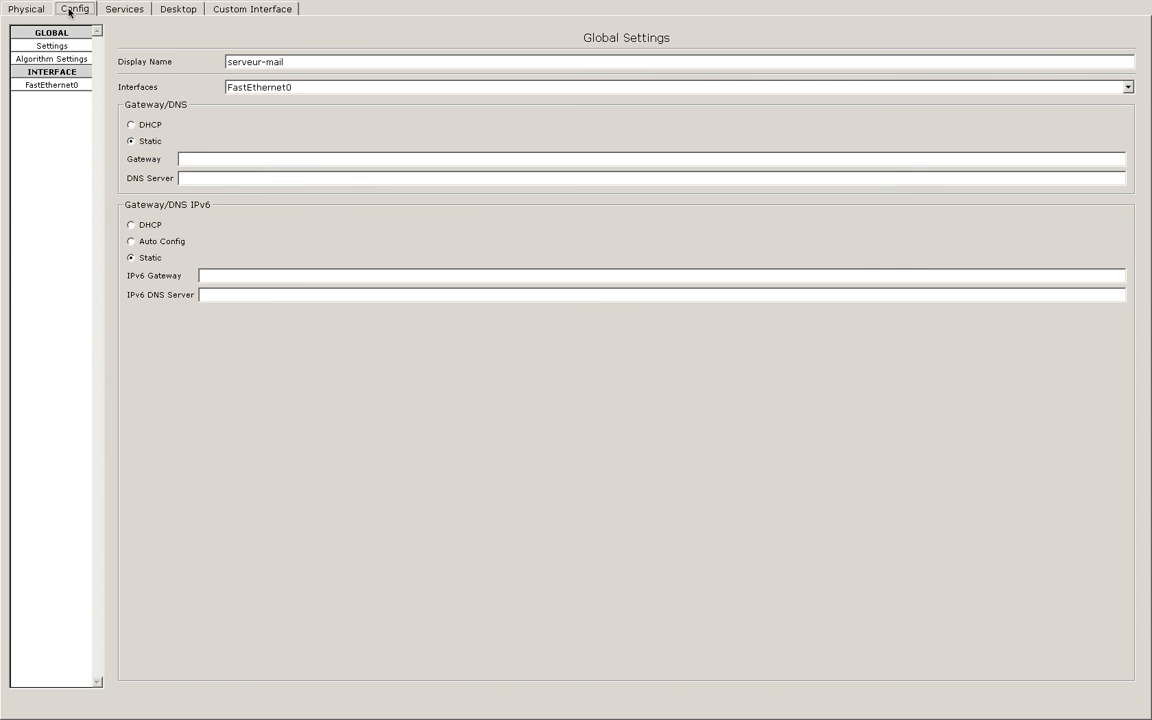
pyautogui.click(208, 158)
pyautogui.write('192.168')
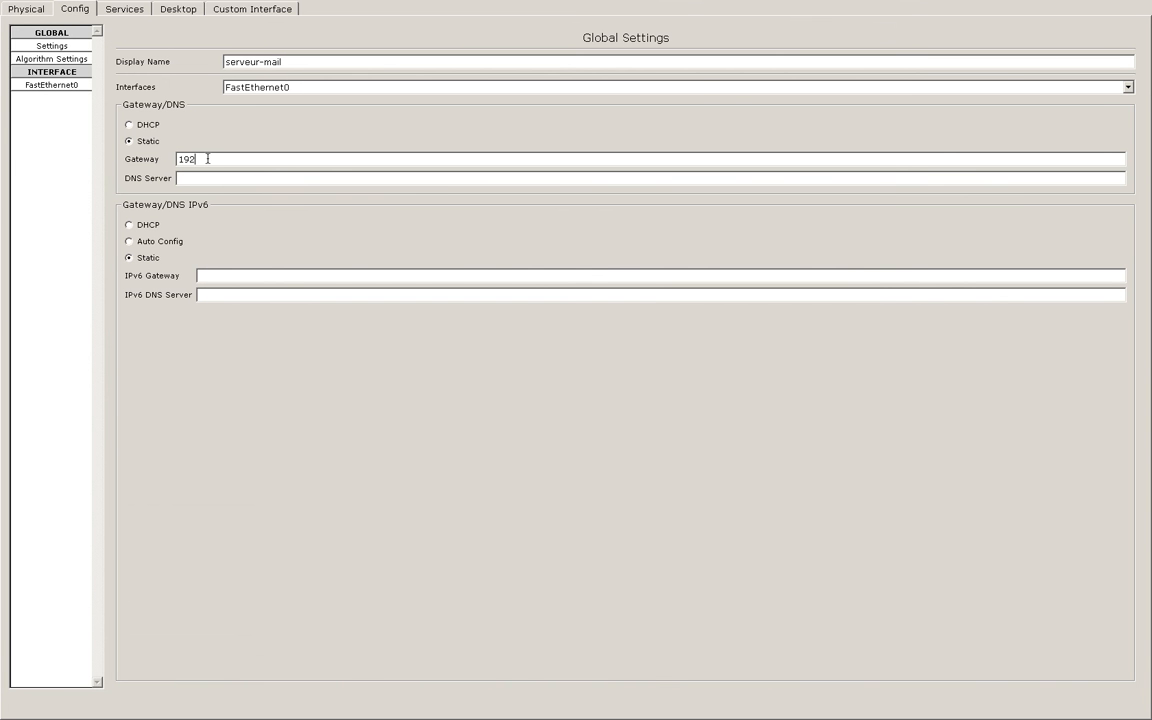
pyautogui.write('.1.1')
pyautogui.click(211, 179)
pyautogui.write('192.1')
pyautogui.write('60')
pyautogui.write('.1')
pyautogui.write('.25')
pyautogui.write('4')
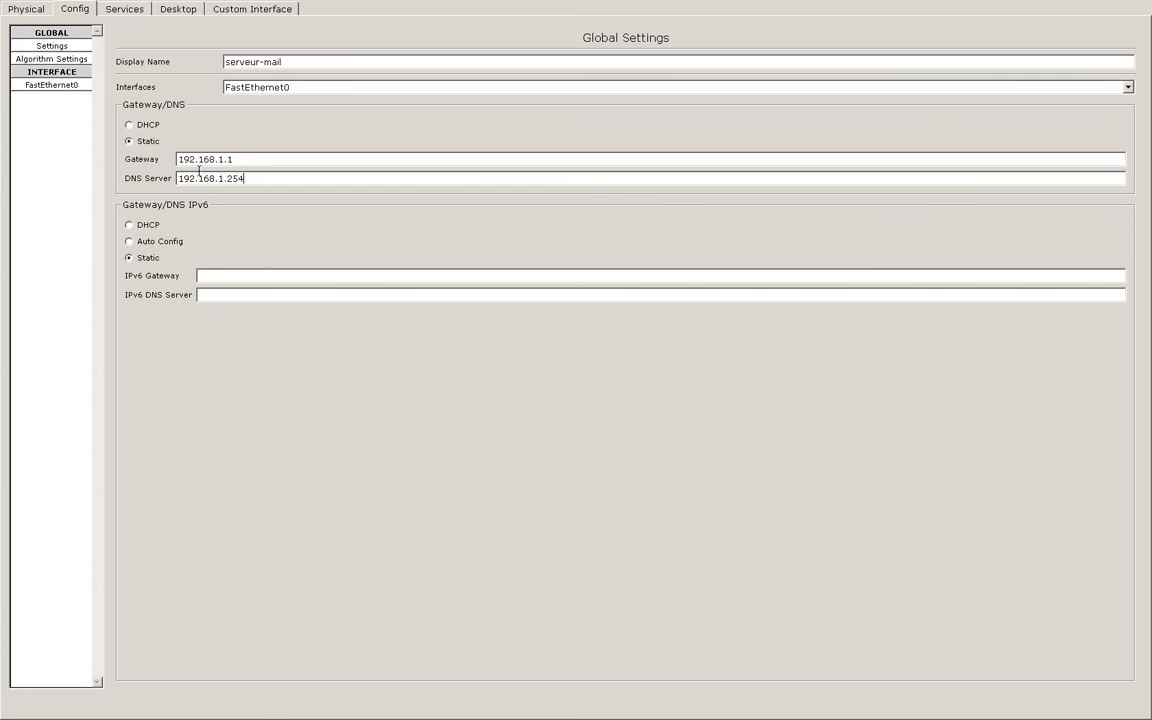
# Step: Assign IP address 192.168.1.252 and subnet mask 255.255.255.0 to FastEthernet0 of serveur-mail, and close its configuration
pyautogui.click(75, 85)
pyautogui.click(641, 153)
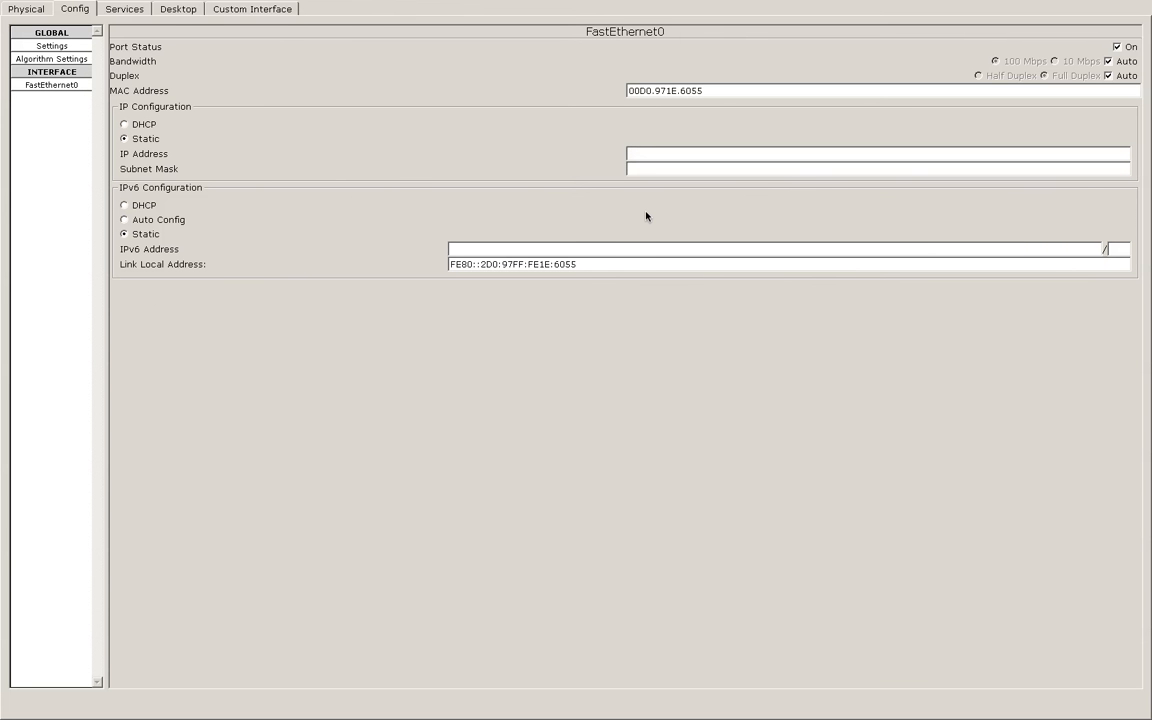
pyautogui.write('192.168.1.252')
pyautogui.click(648, 172)
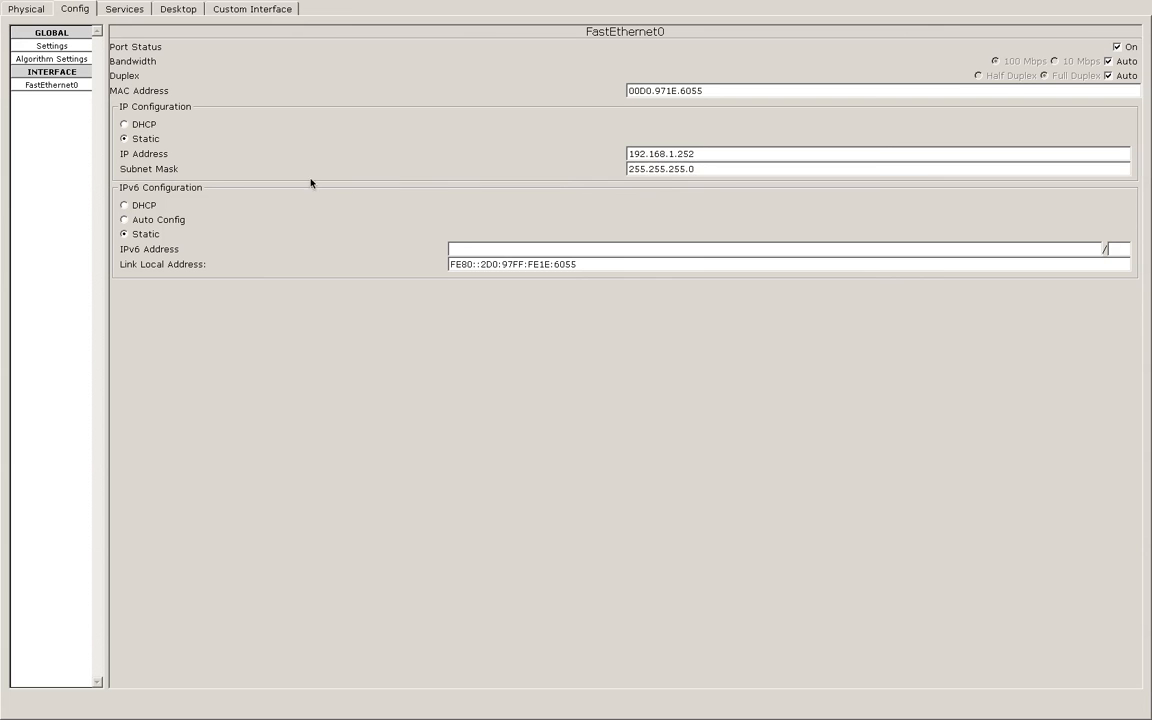
pyautogui.click(46, 73)
pyautogui.click(125, 10)
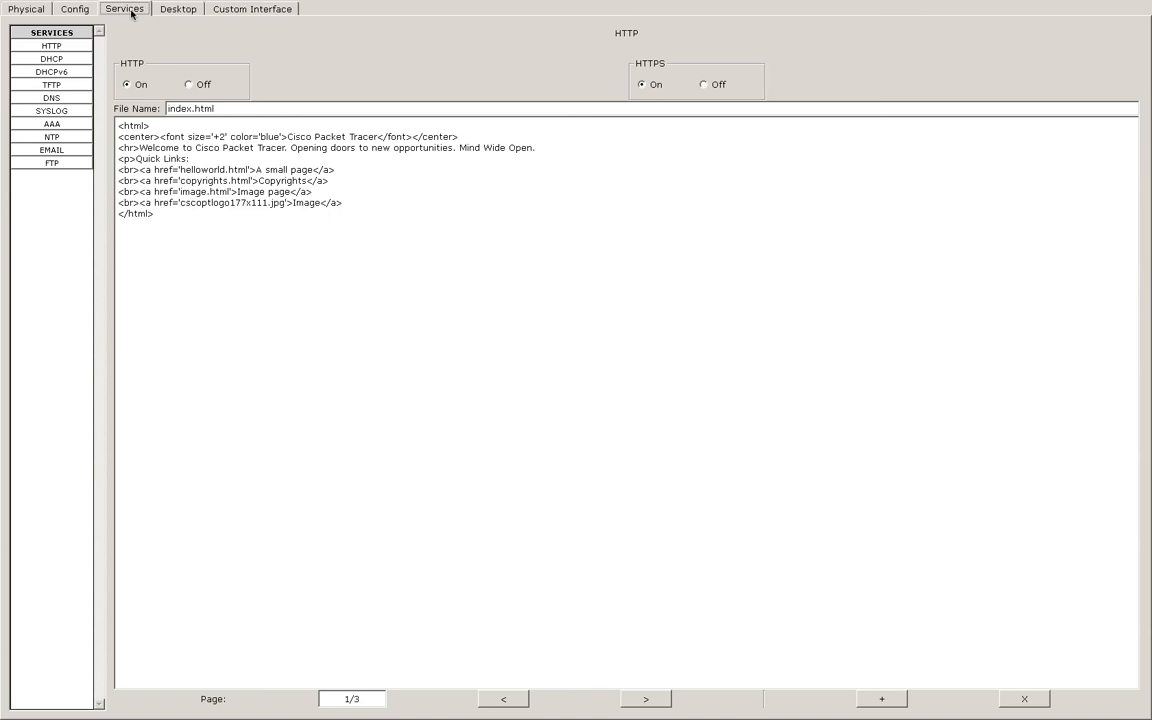
pyautogui.moveTo(8, 3)
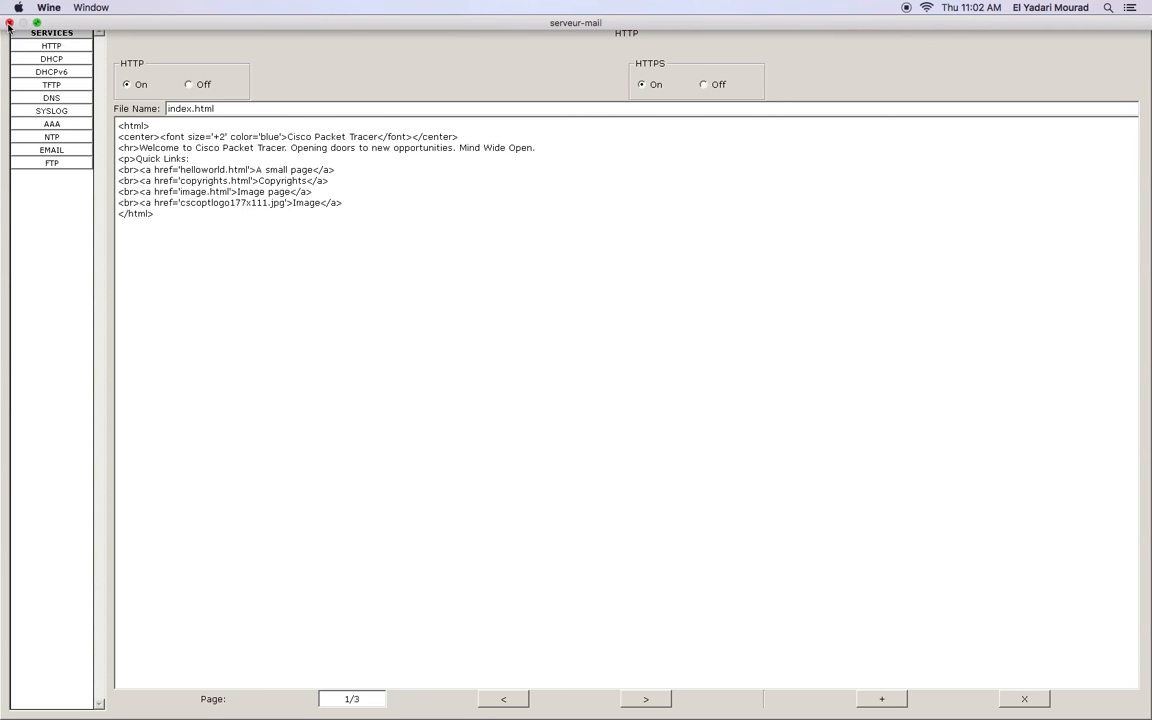
pyautogui.click(9, 23)
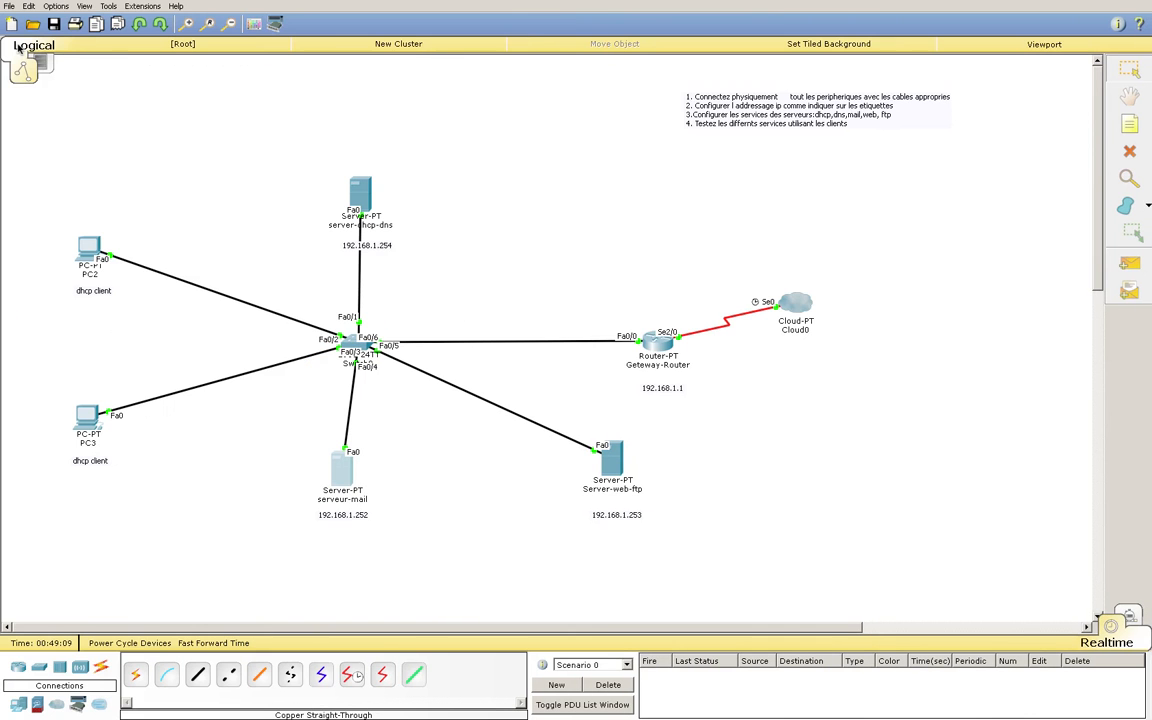
# Step: Set the static gateway of Server-web-ftp to 192.168.1.1 and its DNS server to 192.168.1.254
pyautogui.click(615, 467)
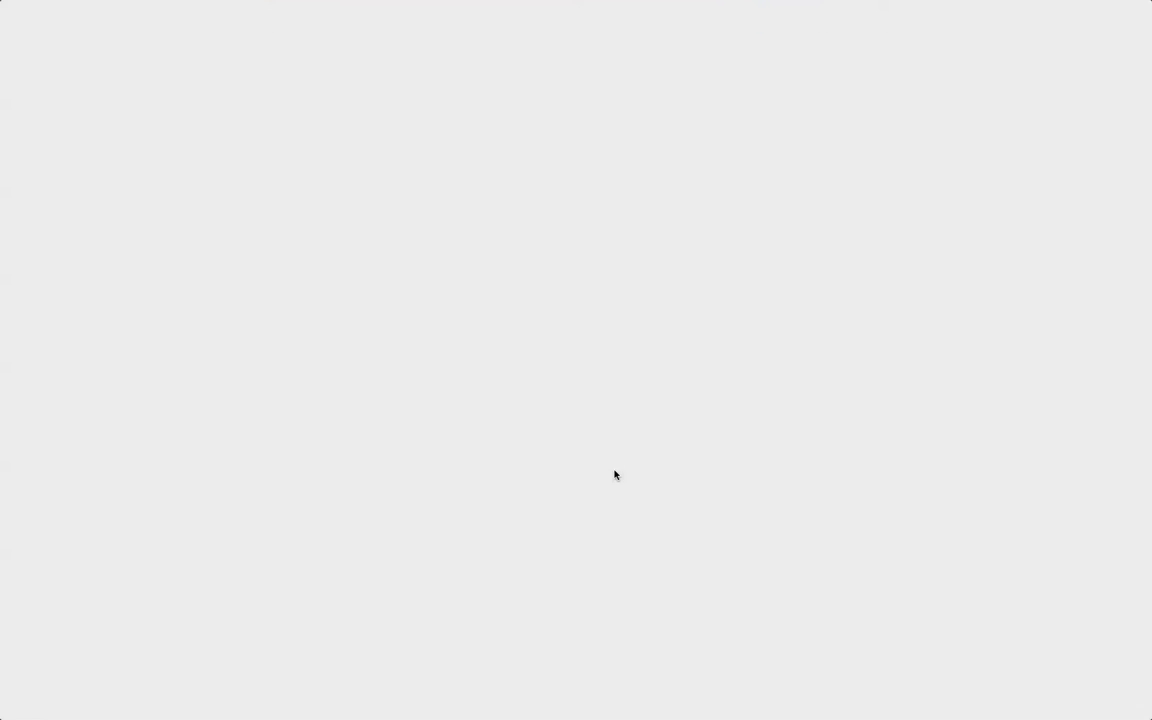
pyautogui.click(78, 9)
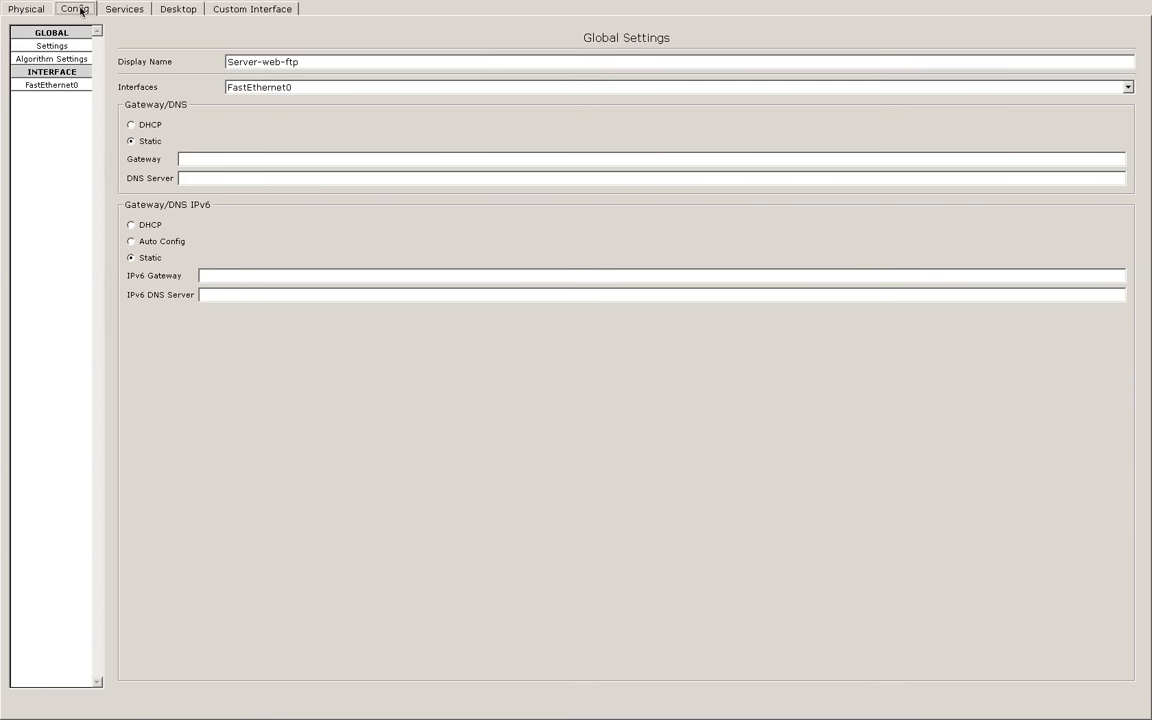
pyautogui.write('192.168')
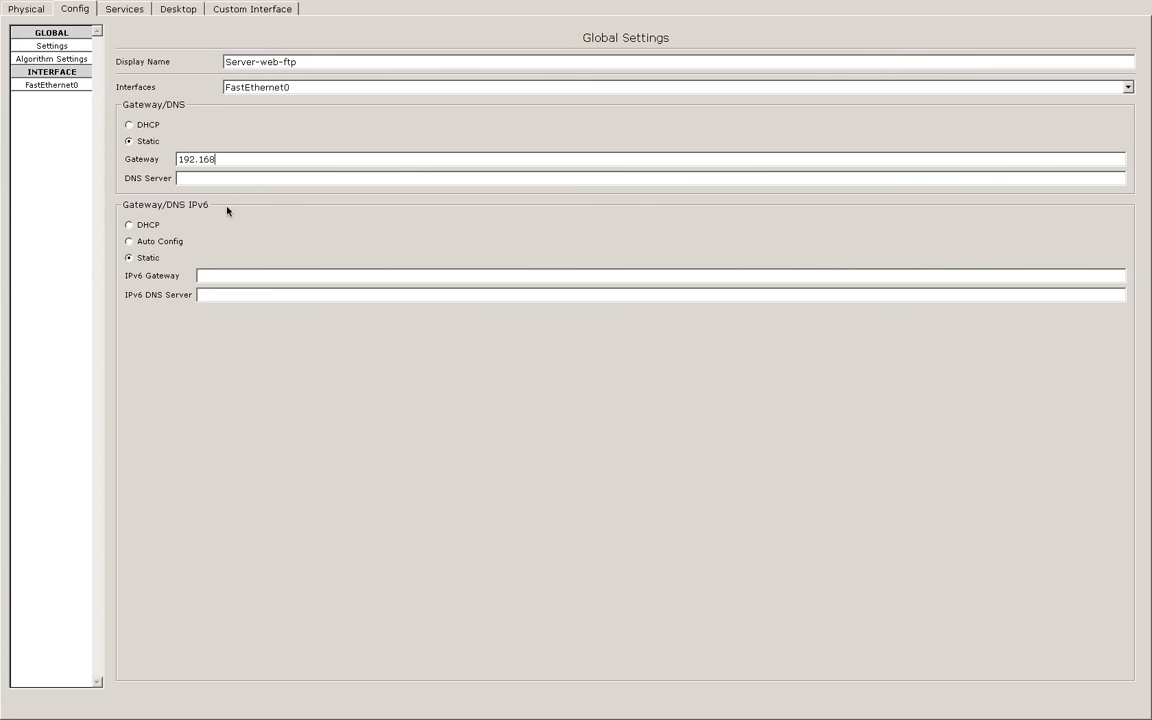
pyautogui.write('.1.1')
pyautogui.click(217, 176)
pyautogui.write('192.168.1.254')
# Step: Give FastEthernet0 of Server-web-ftp the static IP address 192.168.1.253 with subnet mask 255.255.255.0, and close its configuration
pyautogui.click(52, 85)
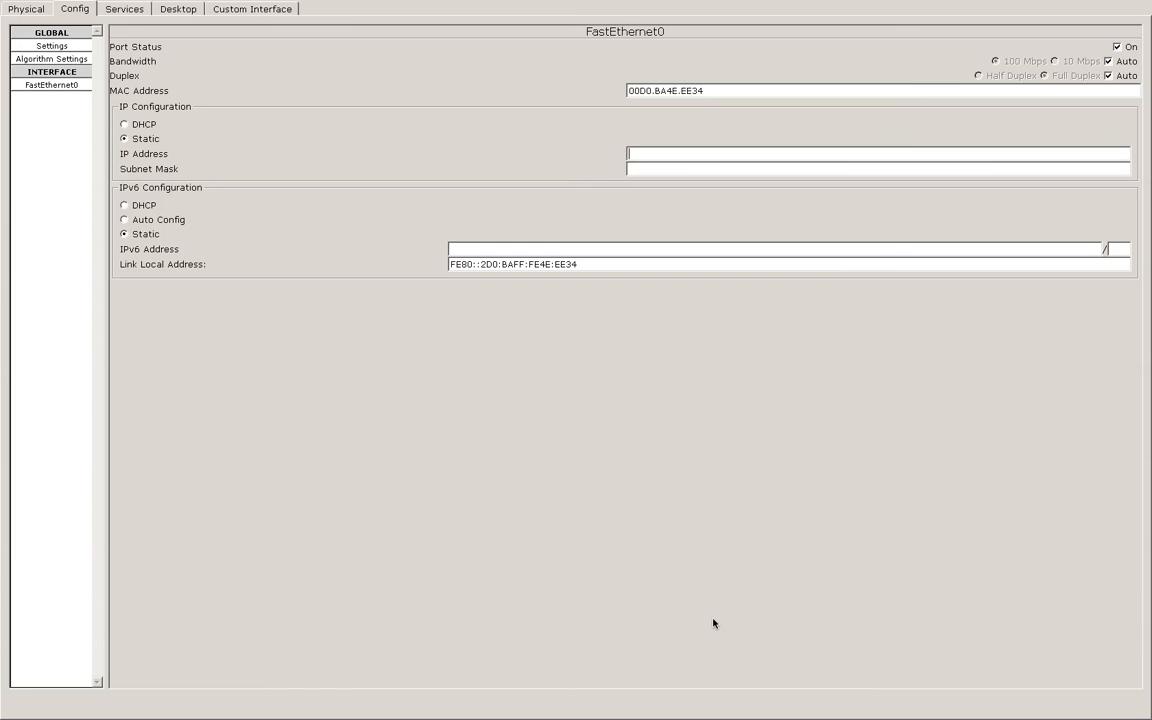
pyautogui.write('192.168.1.253')
pyautogui.click(479, 236)
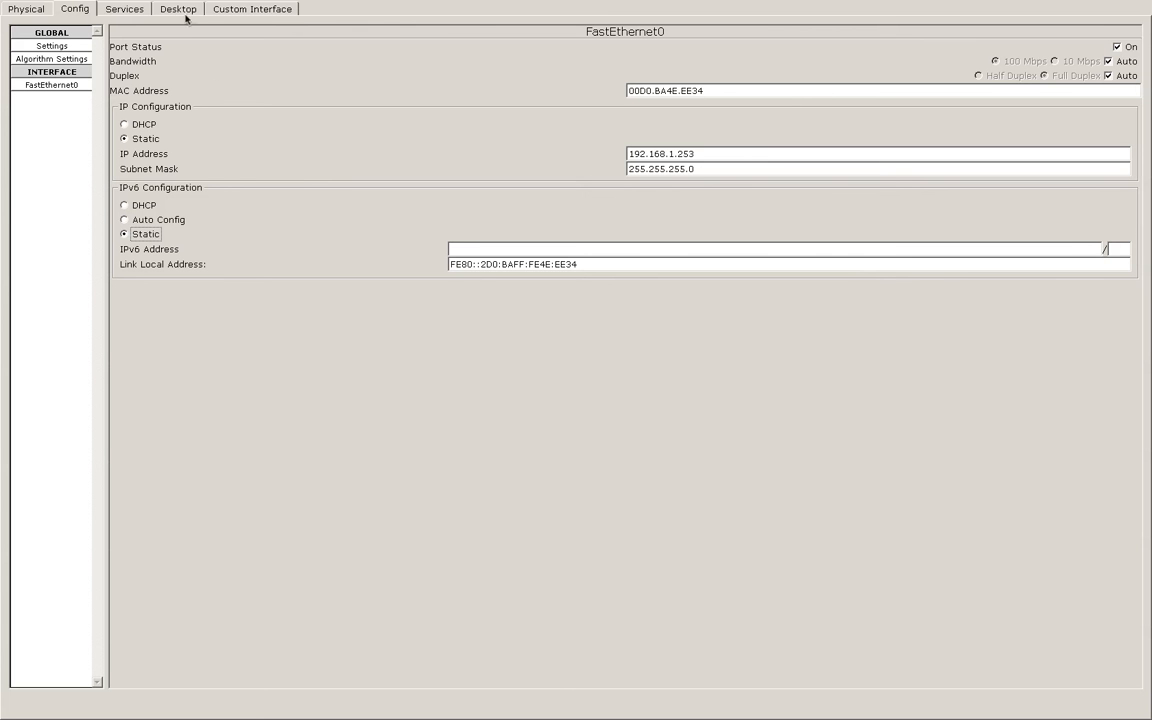
pyautogui.click(10, 23)
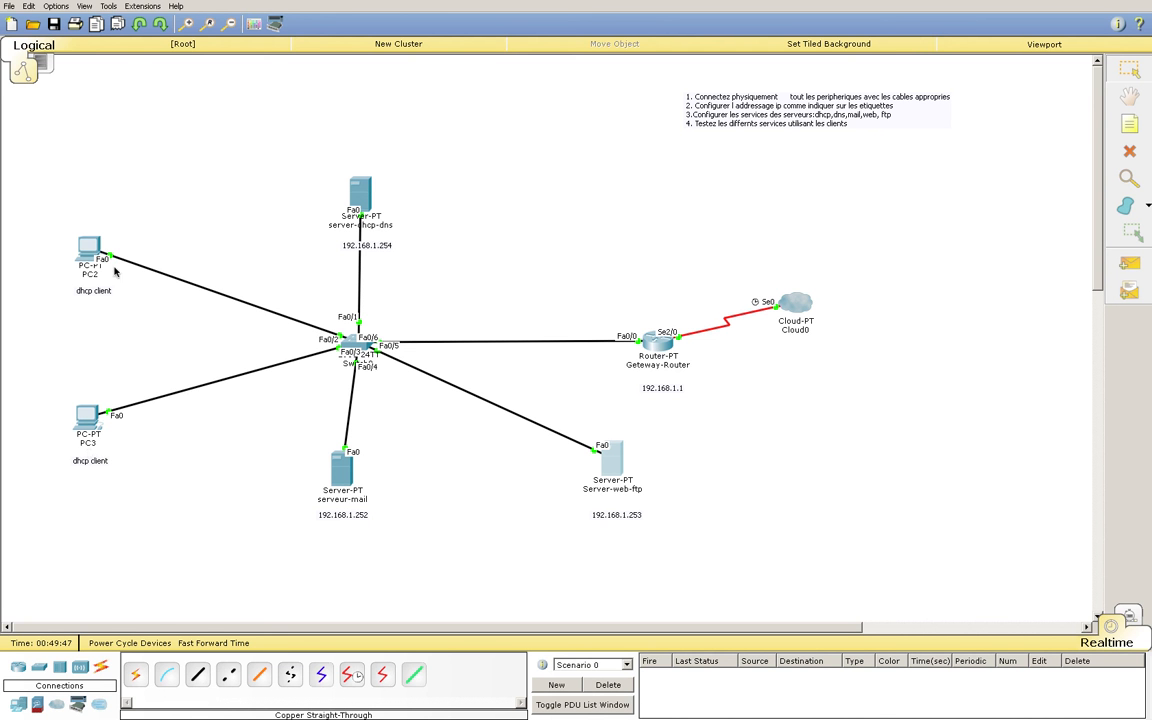
# Step: Turn on the DHCP service for FastEthernet0 on server-dhcp-dns
pyautogui.click(363, 196)
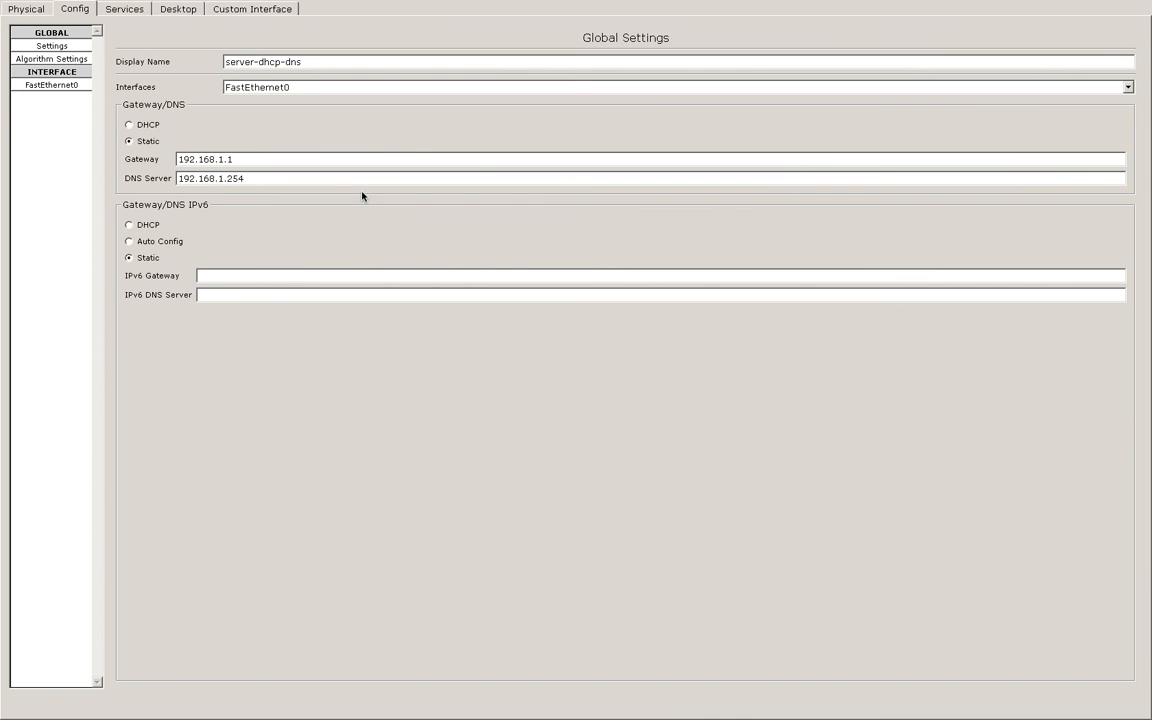
pyautogui.click(124, 9)
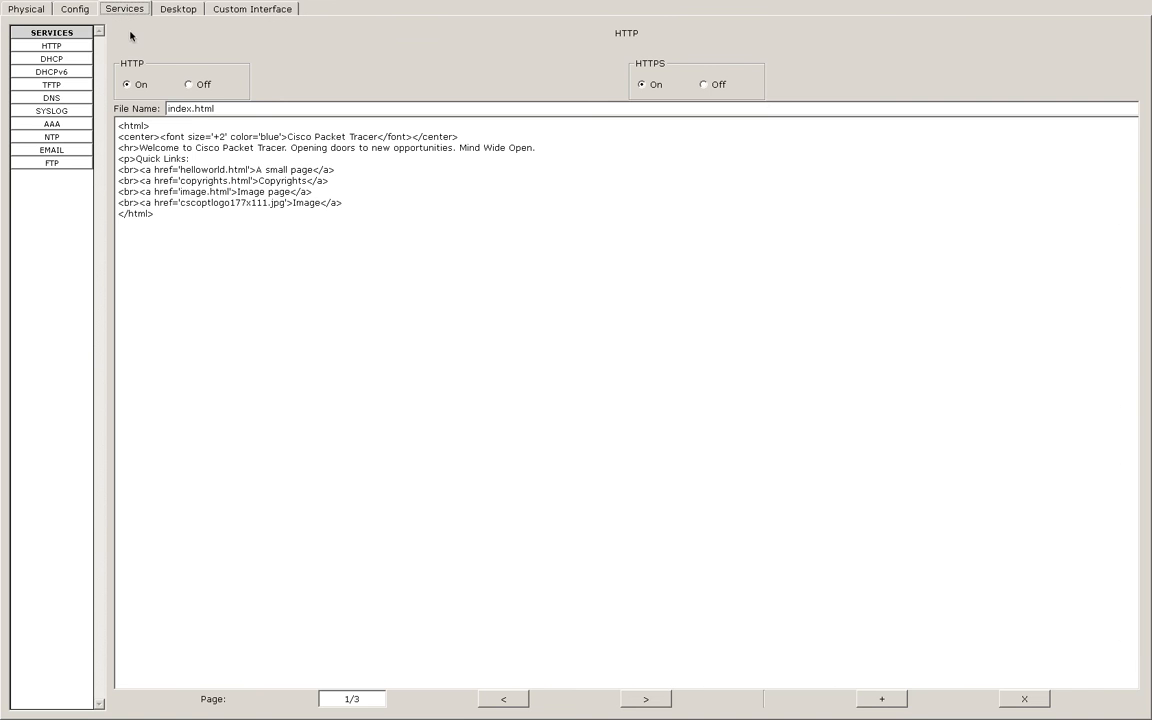
pyautogui.click(60, 60)
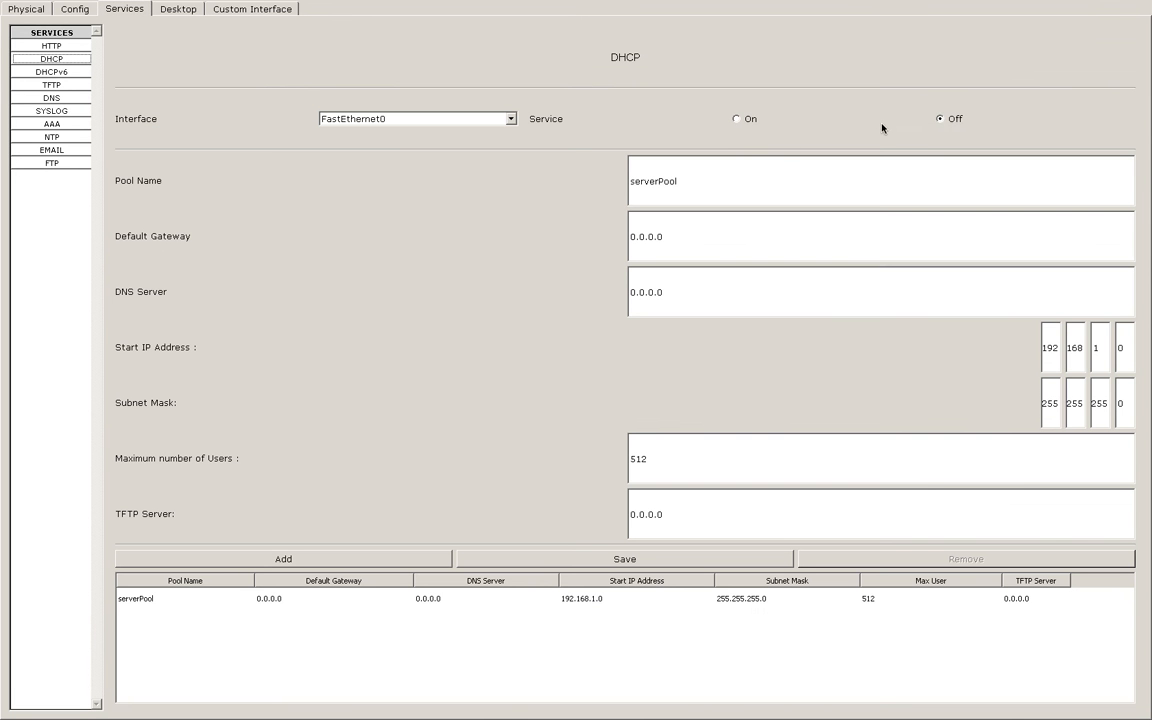
pyautogui.click(738, 119)
# Step: Set the default gateway of the DHCP pool serverPool to 192.168.1.1 and its DNS server to 192.168.1.254
pyautogui.click(723, 235)
pyautogui.press('BackSpace')
pyautogui.press('BackSpace')
pyautogui.press('BackSpace')
pyautogui.press('BackSpace')
pyautogui.press('BackSpace')
pyautogui.press('BackSpace')
pyautogui.press('BackSpace')
pyautogui.write('192.168.1.1')
pyautogui.click(688, 296)
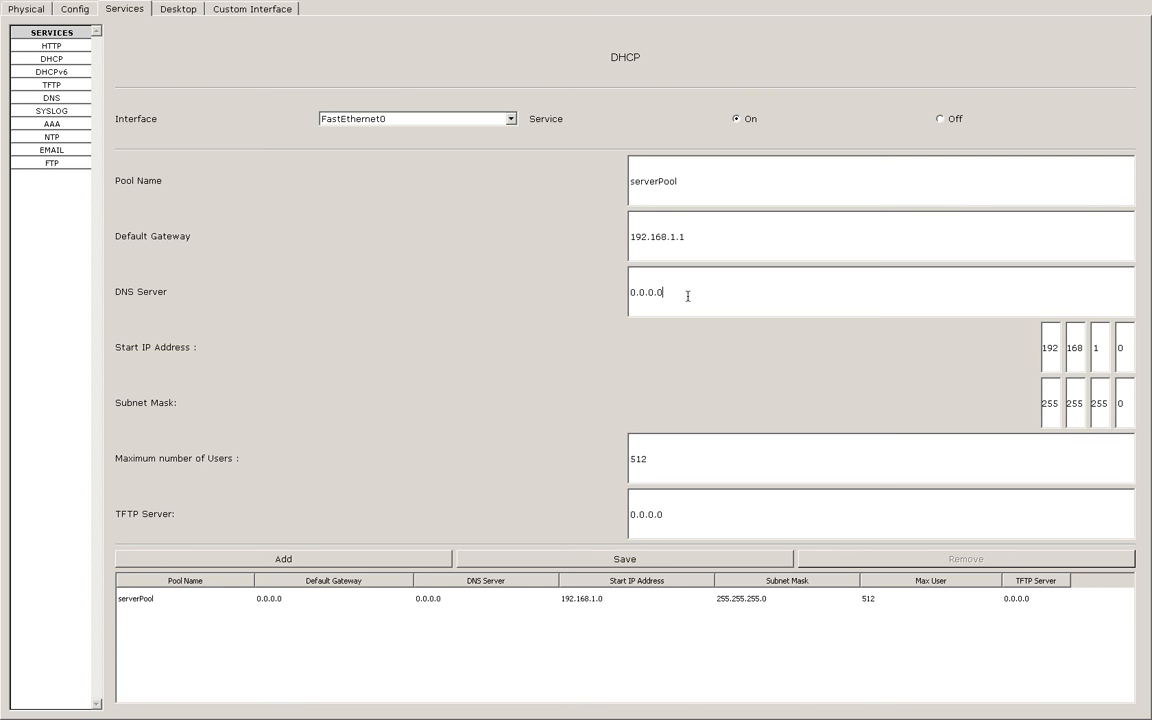
pyautogui.press('BackSpace')
pyautogui.press('BackSpace')
pyautogui.press('BackSpace')
pyautogui.press('BackSpace')
pyautogui.press('BackSpace')
pyautogui.press('BackSpace')
pyautogui.press('BackSpace')
pyautogui.write('192.168.1.254')
# Step: Start the serverPool address range at 192.168.1.50 with a maximum of 20 users, then save the pool and close the server's configuration
pyautogui.click(1124, 349)
pyautogui.press('BackSpace')
pyautogui.write('50')
pyautogui.click(739, 462)
pyautogui.press('BackSpace')
pyautogui.press('BackSpace')
pyautogui.press('BackSpace')
pyautogui.write('20')
pyautogui.click(550, 562)
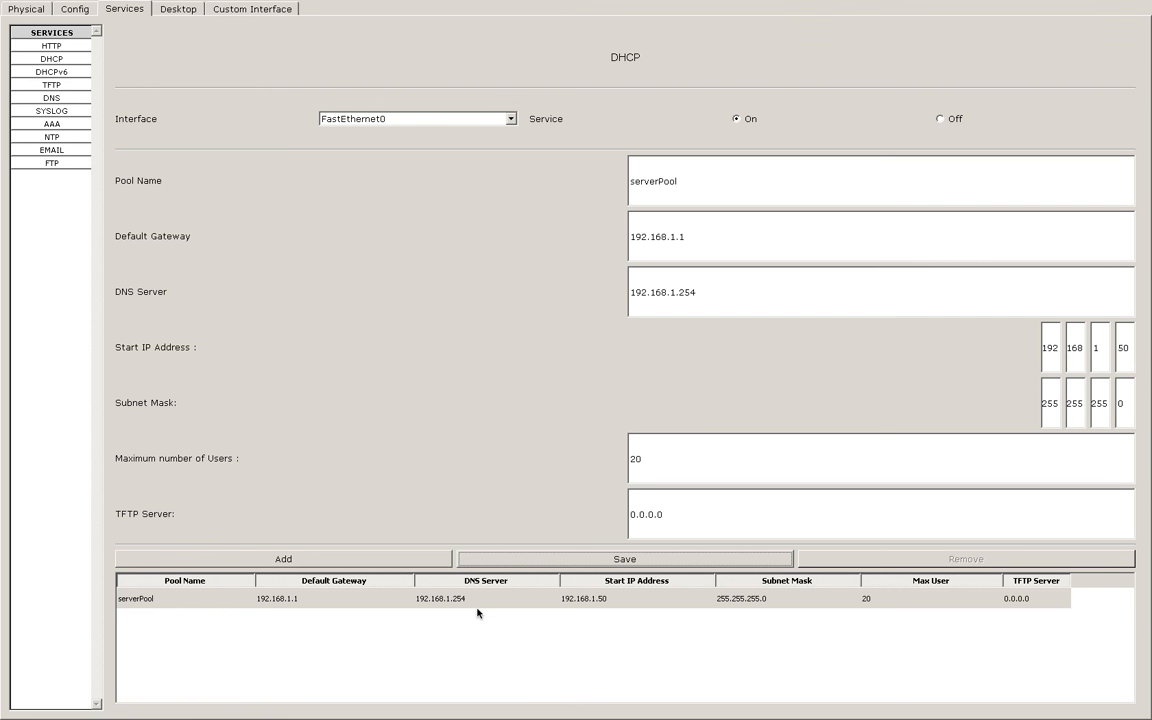
pyautogui.click(9, 22)
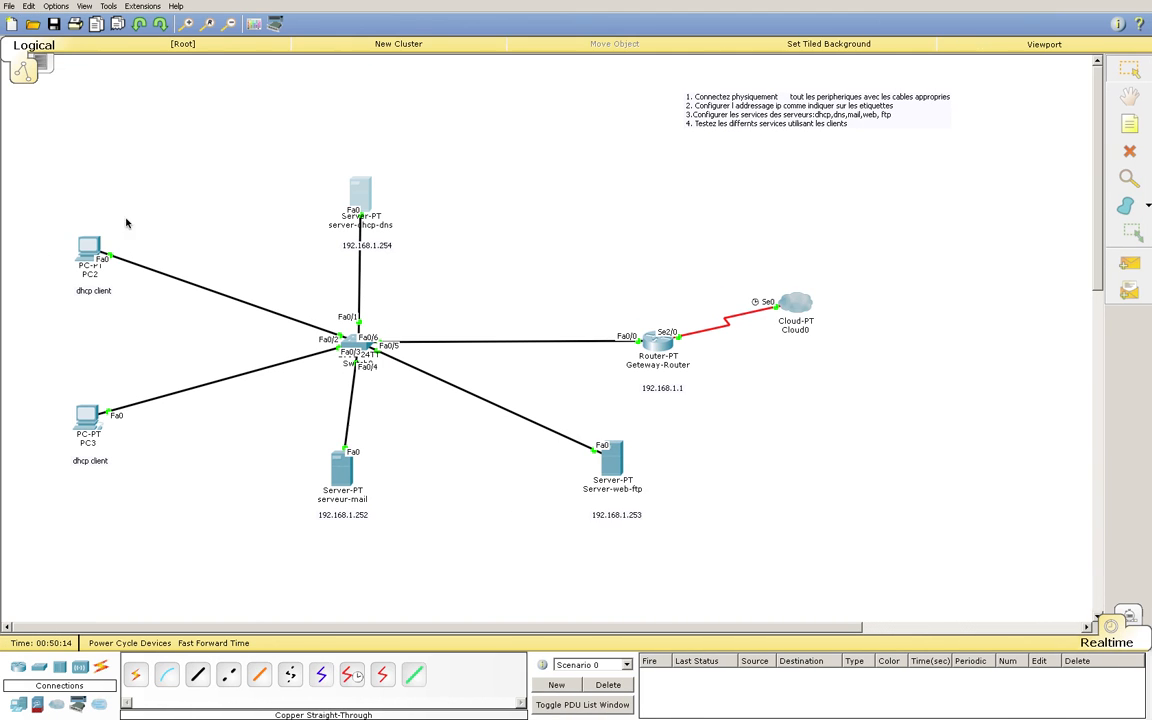
# Step: Switch PC2's IP configuration to DHCP, renewing the request through static mode, and close the PC's window
pyautogui.click(86, 250)
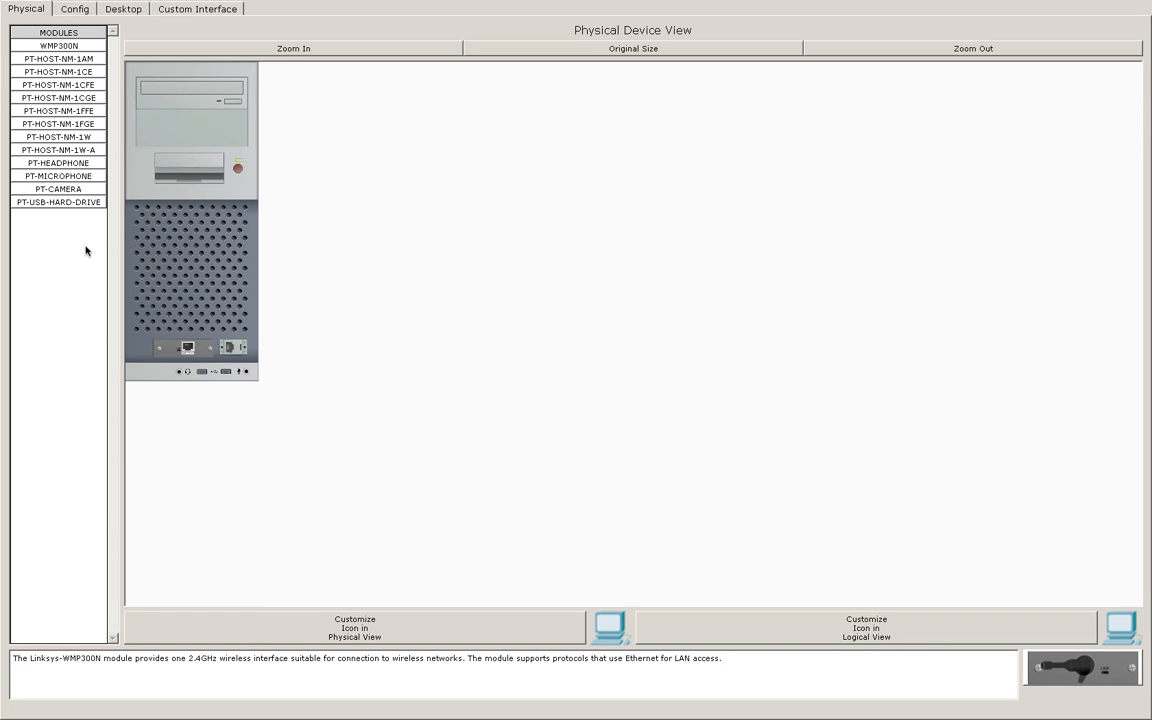
pyautogui.click(123, 9)
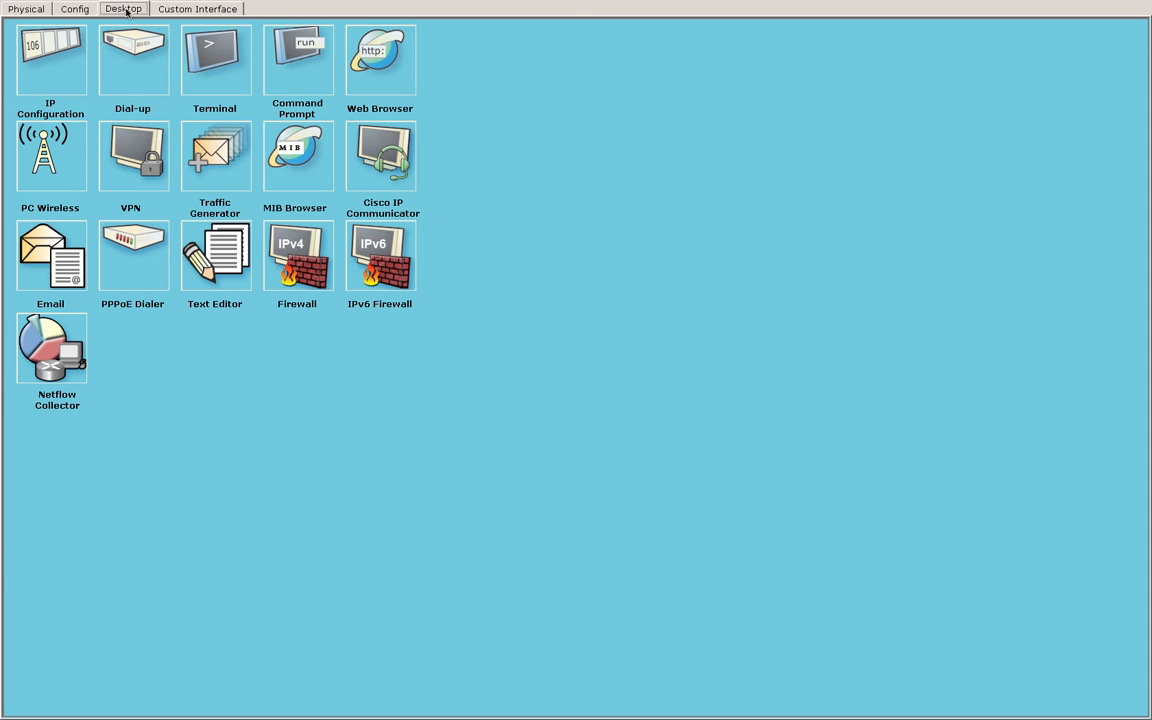
pyautogui.click(40, 60)
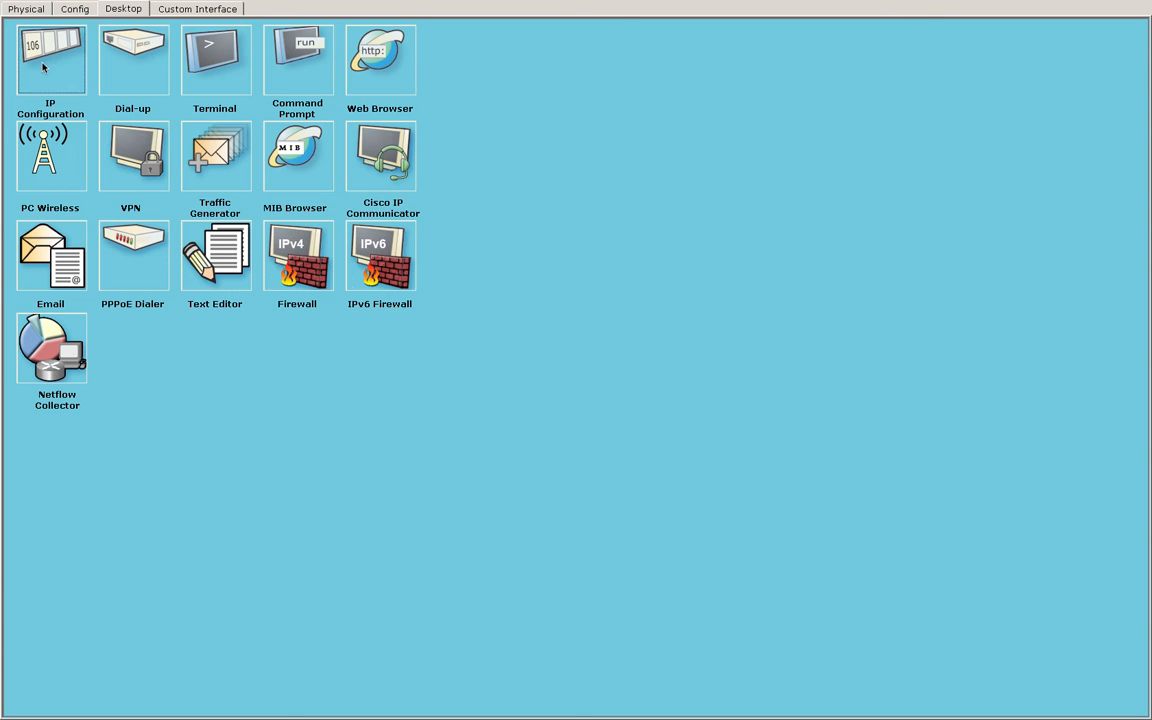
pyautogui.click(26, 68)
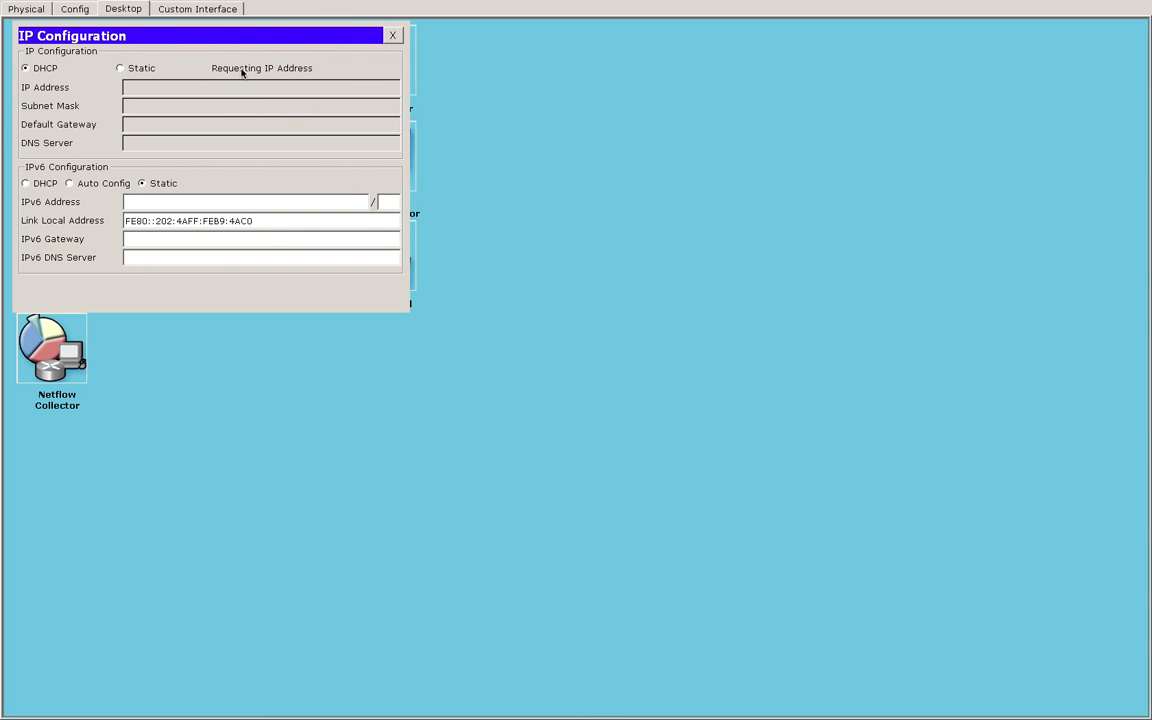
pyautogui.click(120, 68)
pyautogui.click(26, 68)
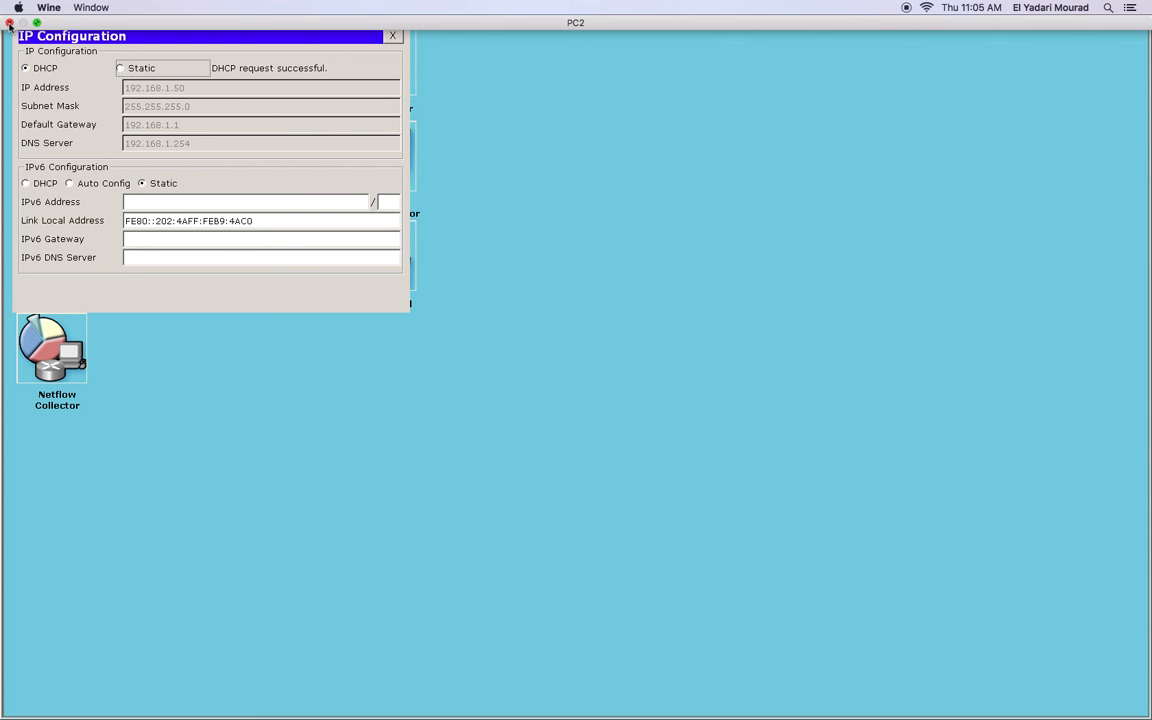
pyautogui.click(9, 23)
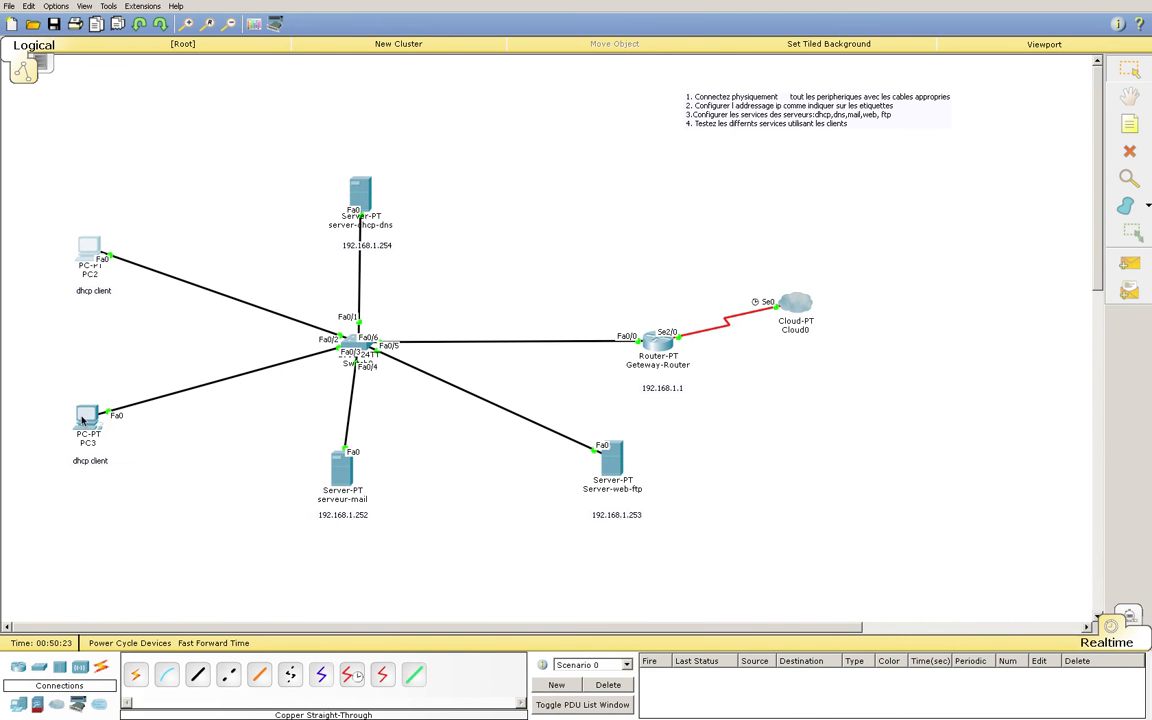
# Step: Switch PC3's IP configuration to DHCP, repeating the request through static mode, and close the PC's window
pyautogui.click(87, 418)
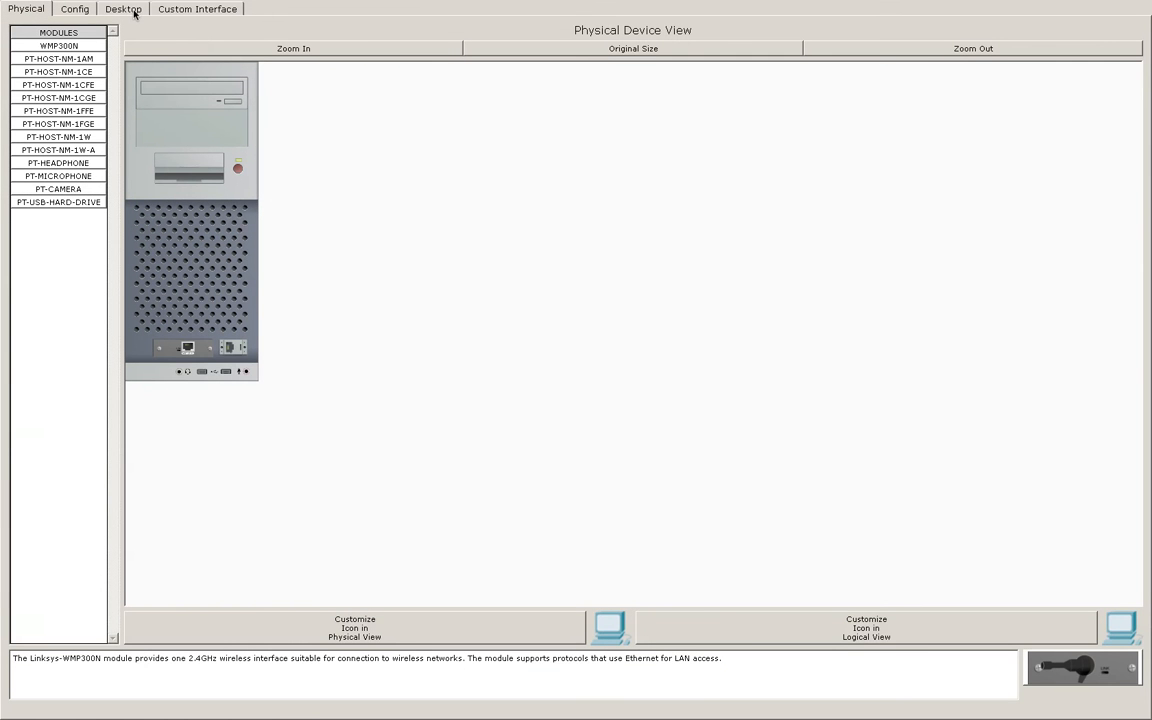
pyautogui.click(133, 11)
pyautogui.click(41, 57)
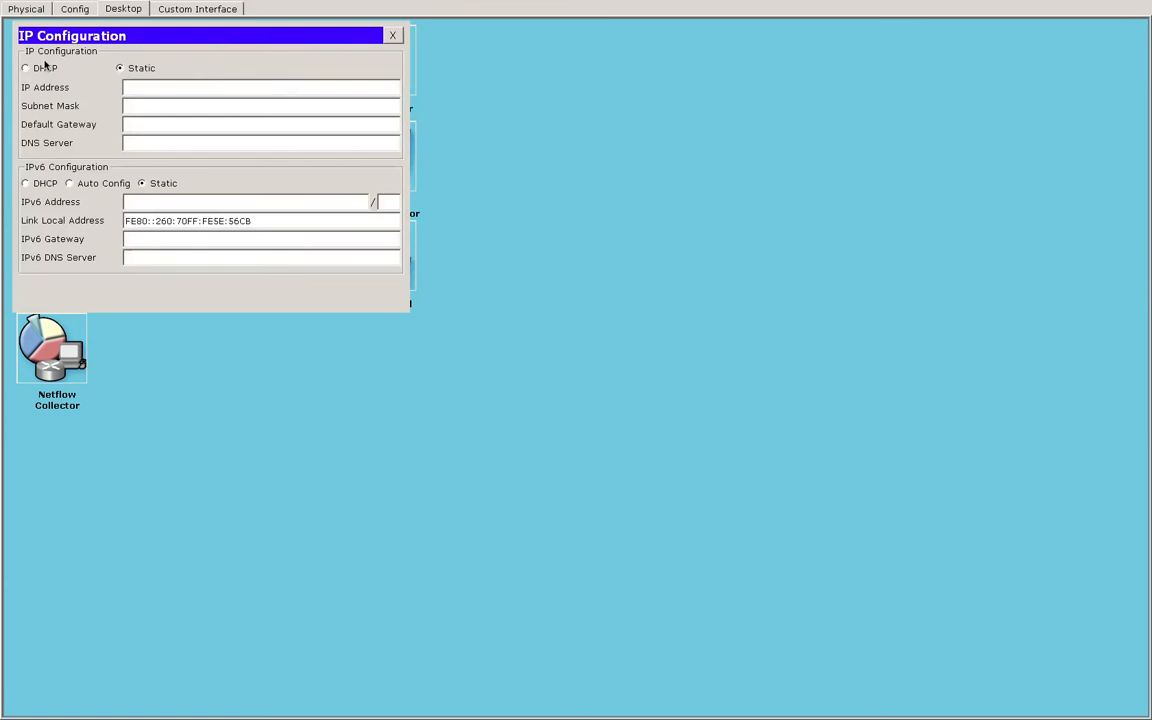
pyautogui.click(25, 68)
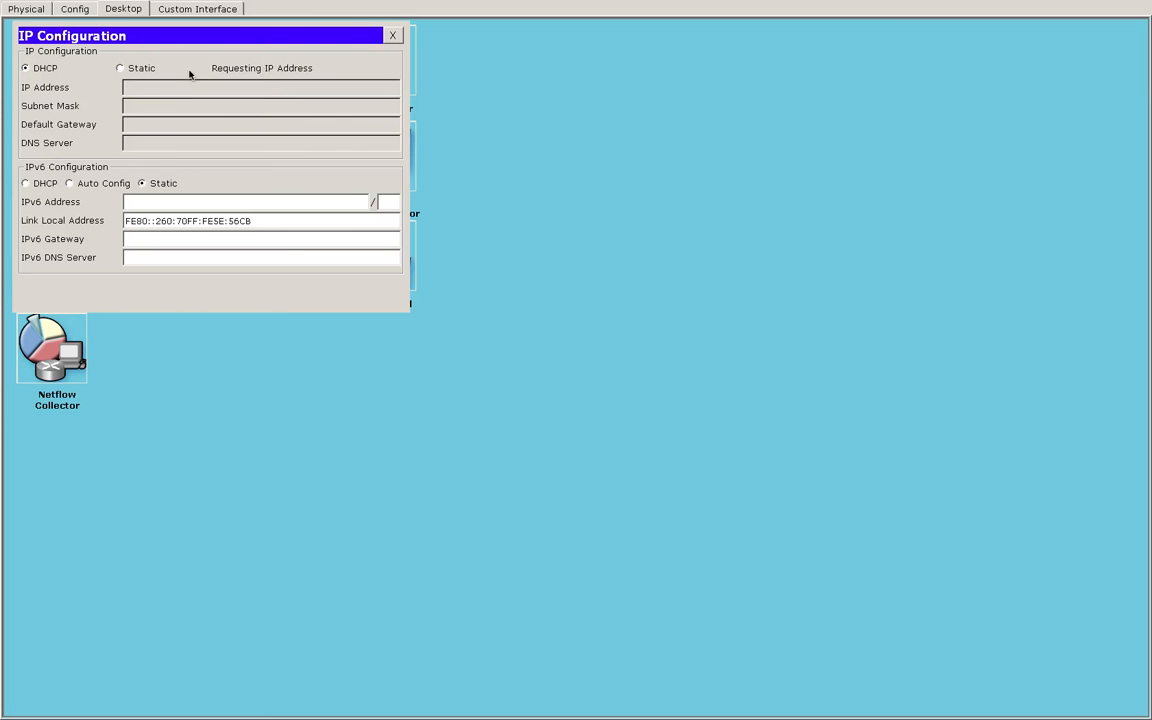
pyautogui.click(119, 70)
pyautogui.click(26, 70)
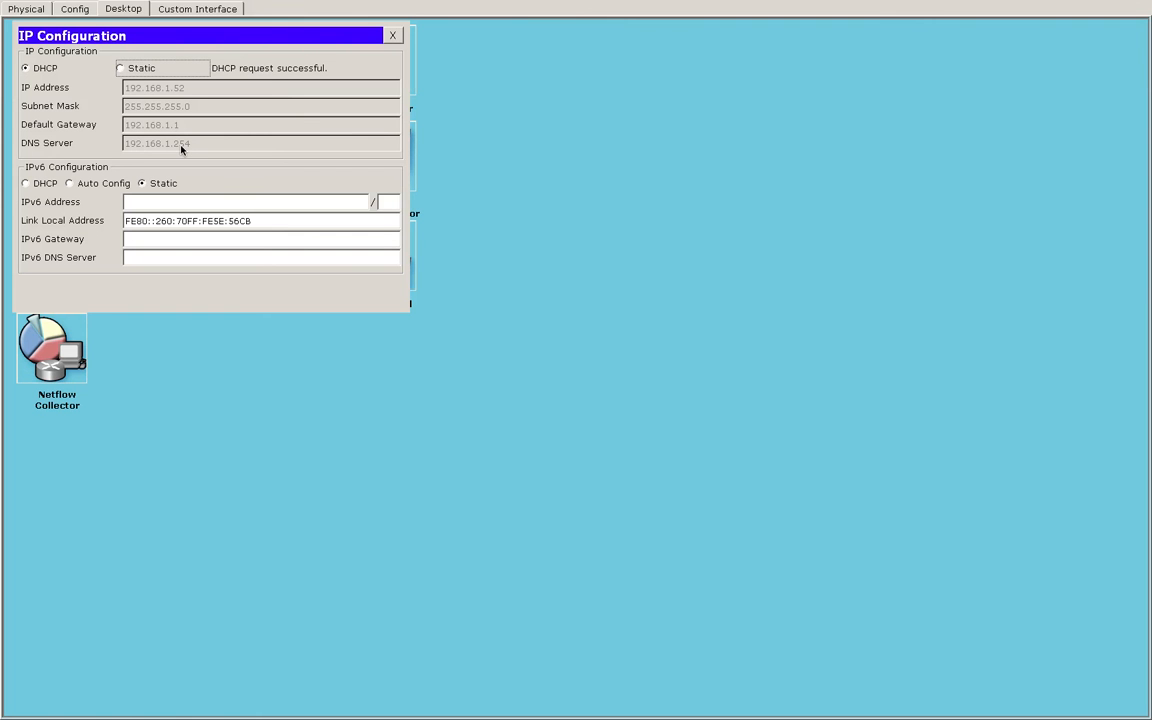
pyautogui.moveTo(49, 3)
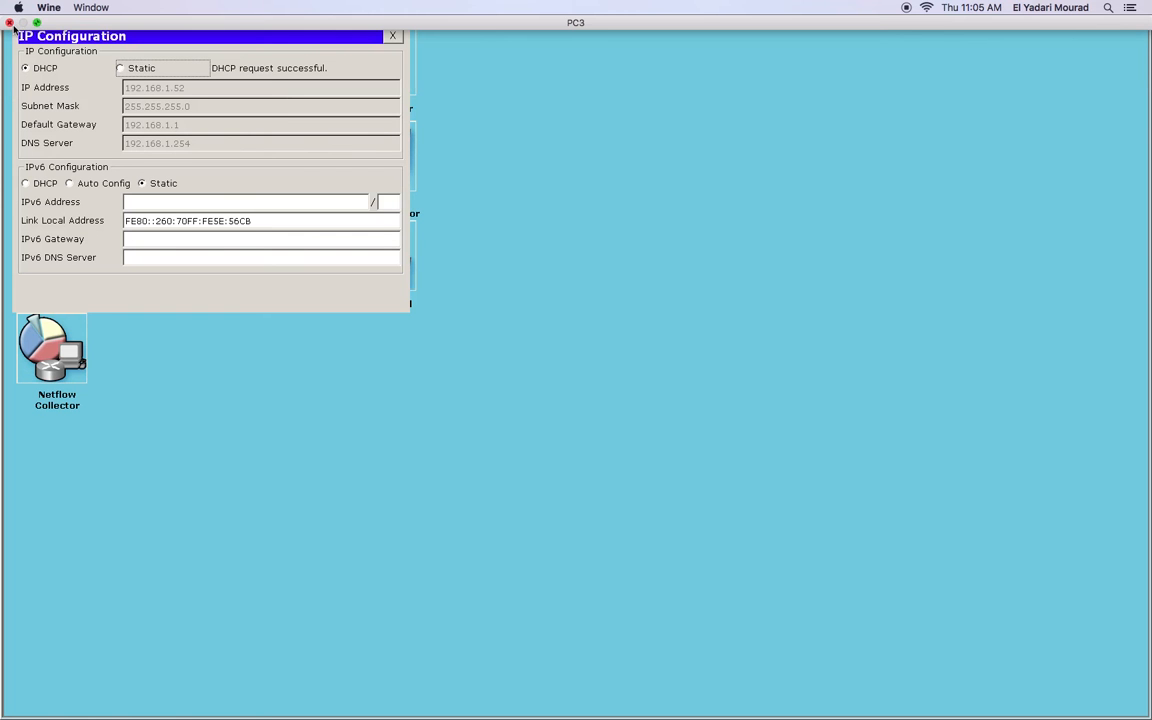
pyautogui.click(10, 24)
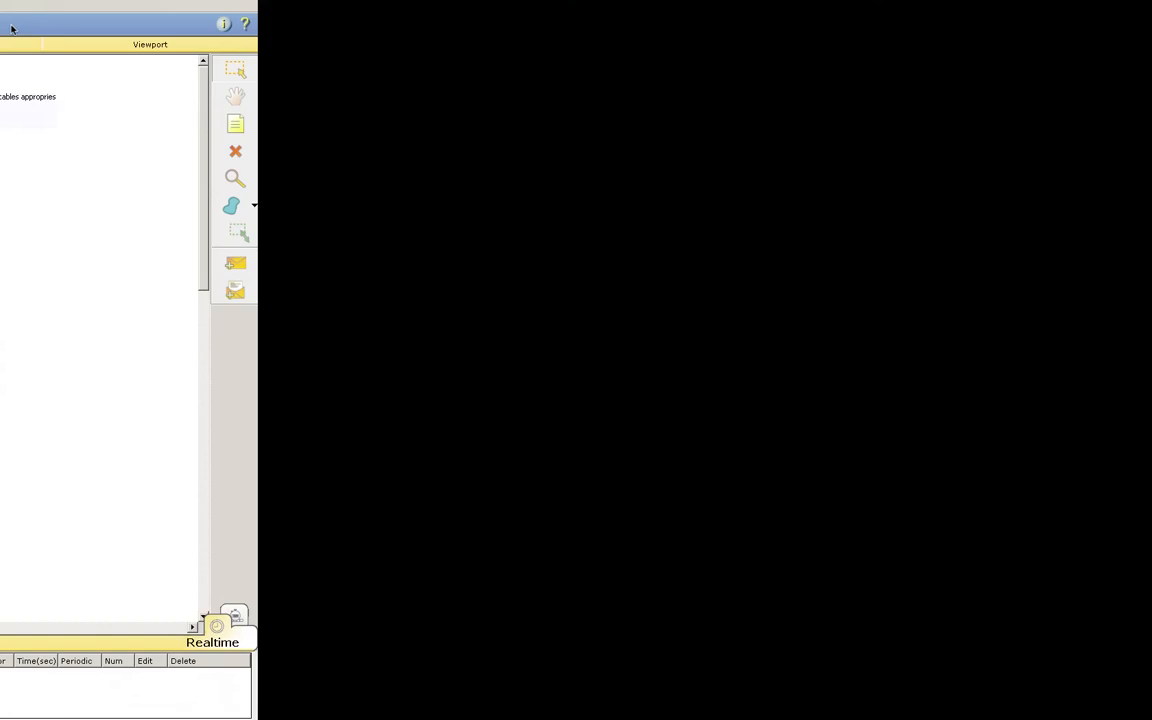